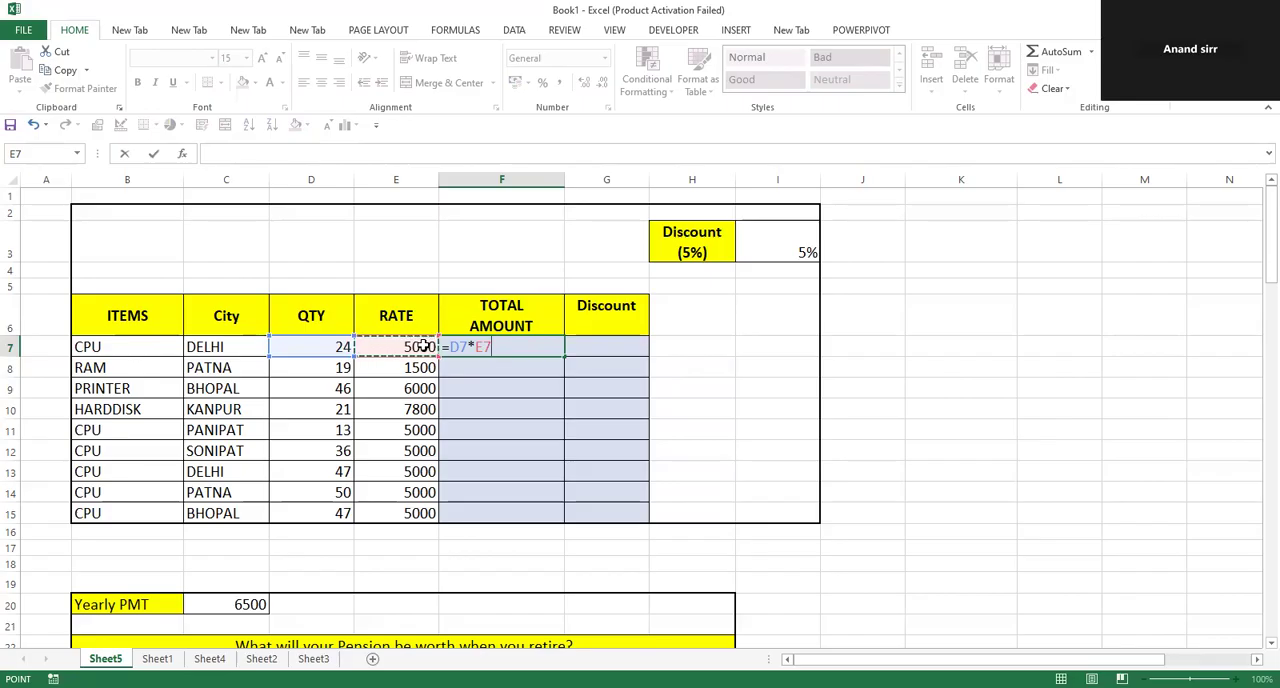
Commit the formula =D7*E7 in F7 and copy it down the Total Amount column through F15.
key(Return)
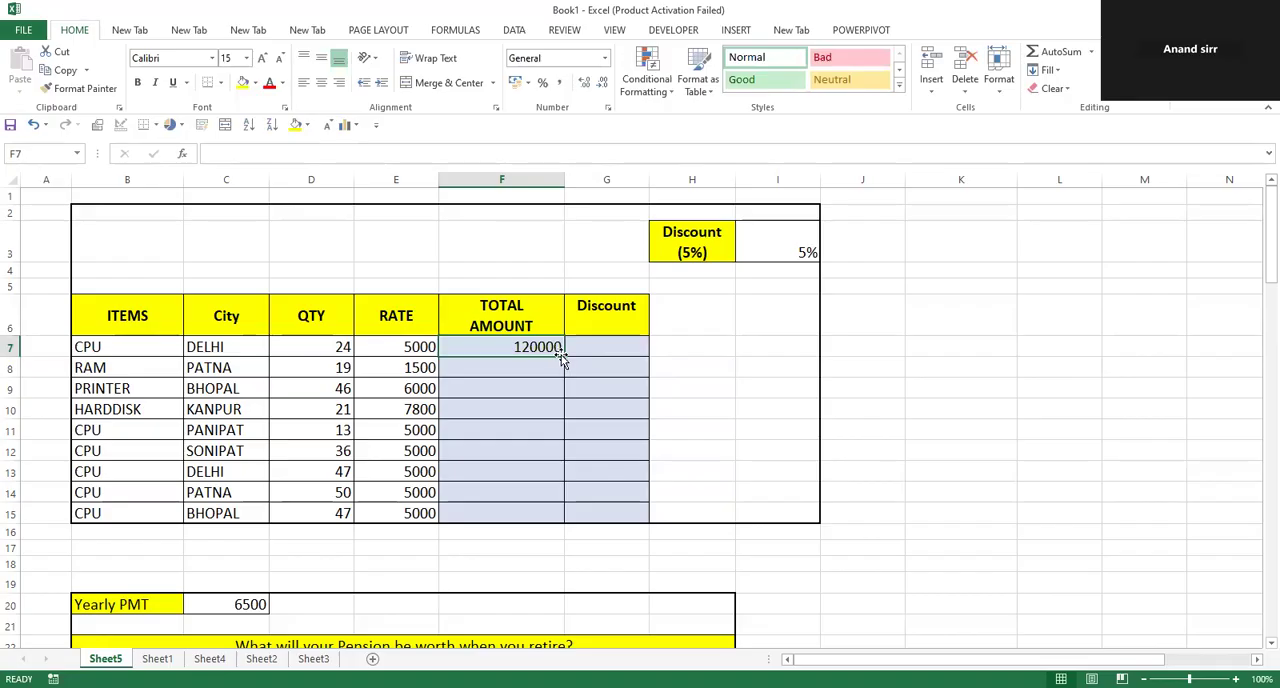
drag(563, 357, 534, 520)
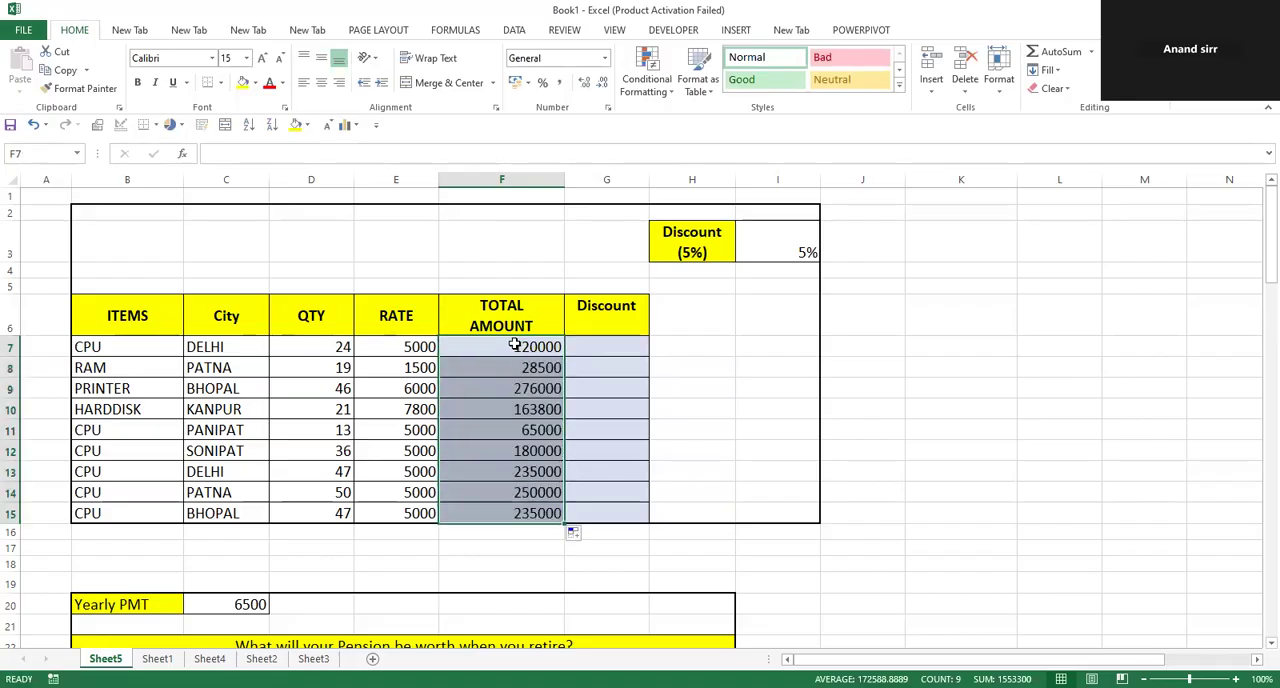
Examine the formulas in Total Amount cells F7 through F15, comparing the quantity and rate cells each row references.
click(514, 345)
double_click(514, 345)
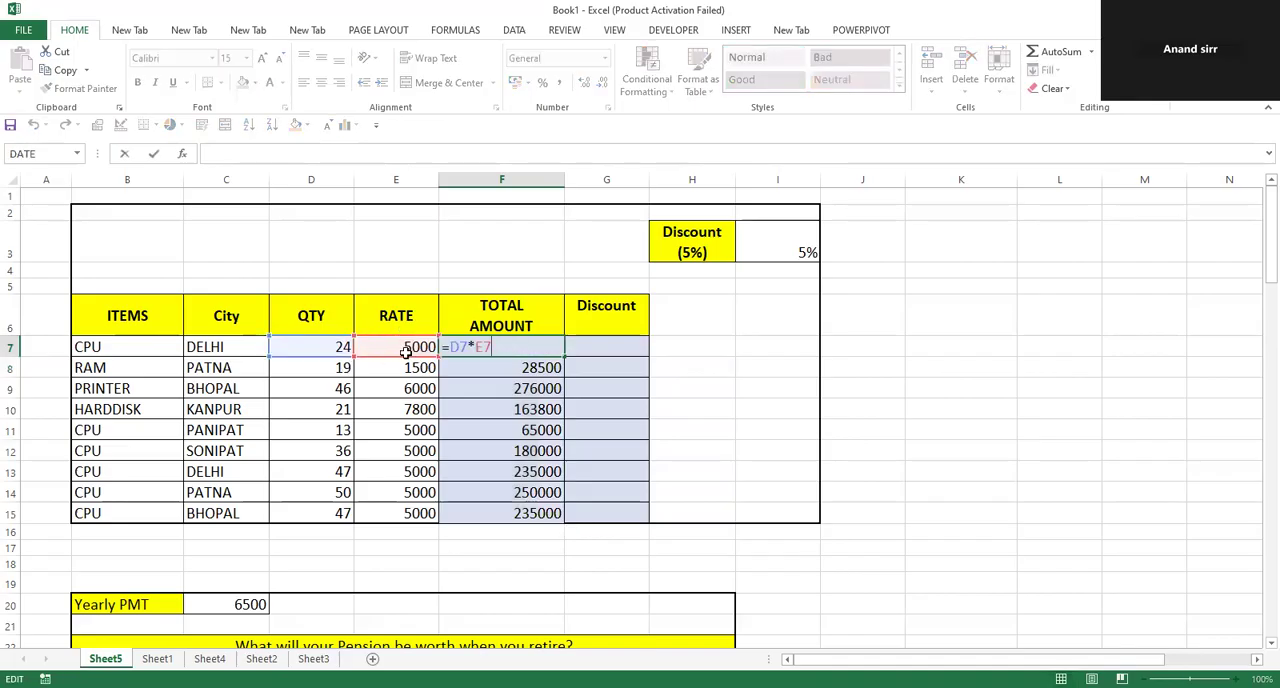
click(495, 369)
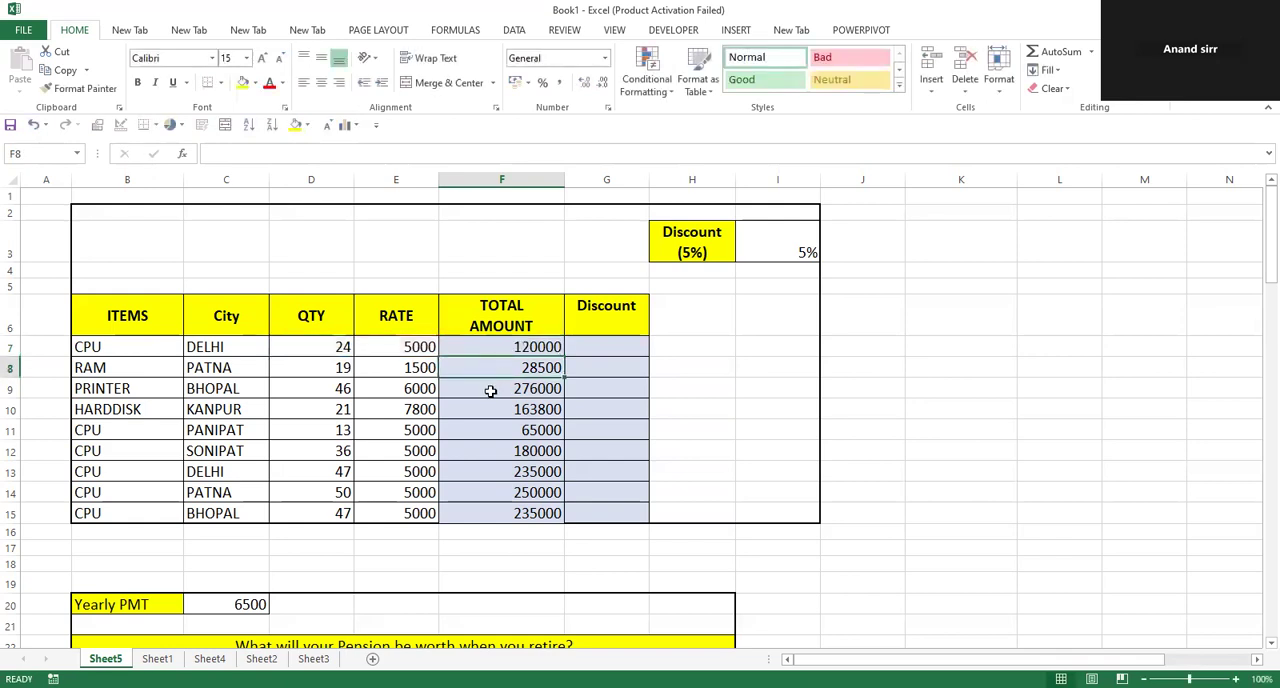
key(F2)
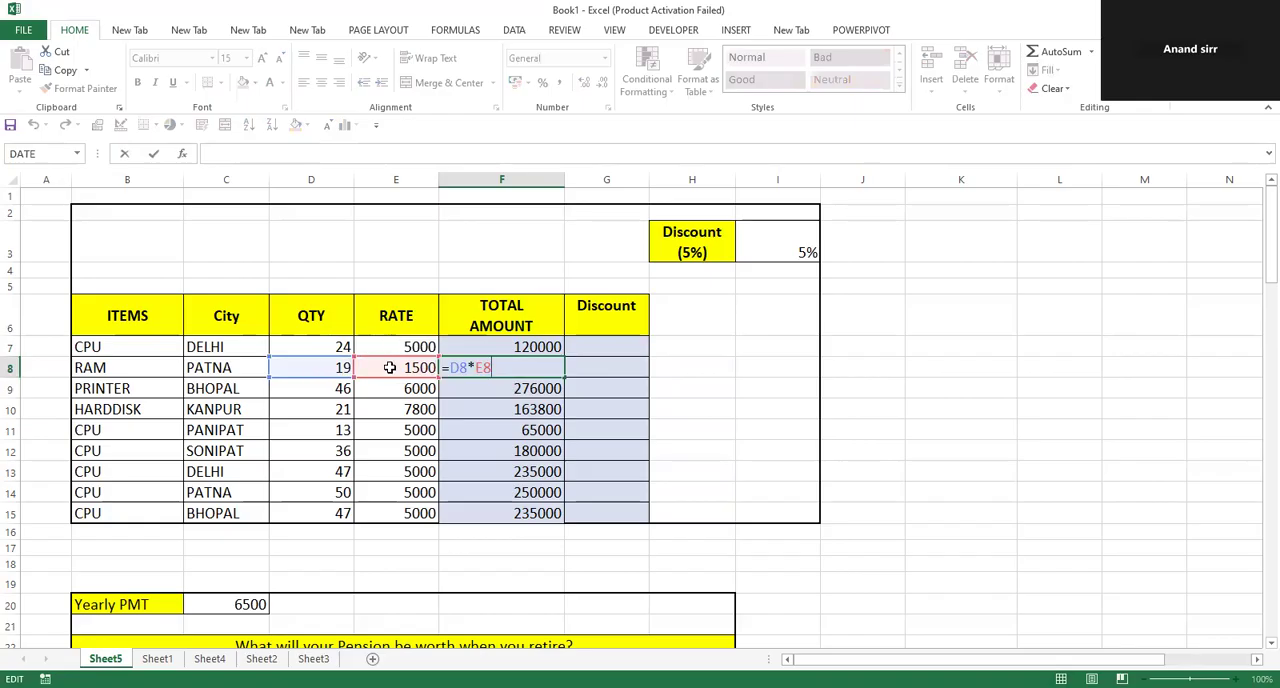
click(510, 346)
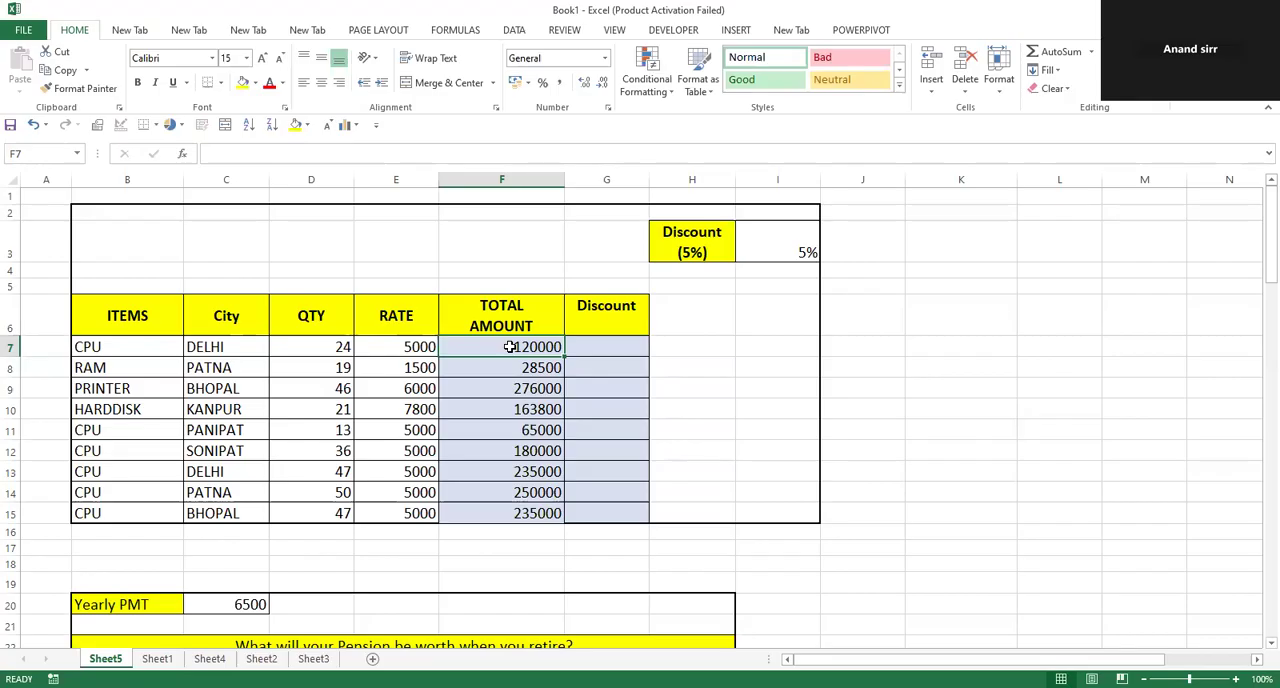
double_click(510, 346)
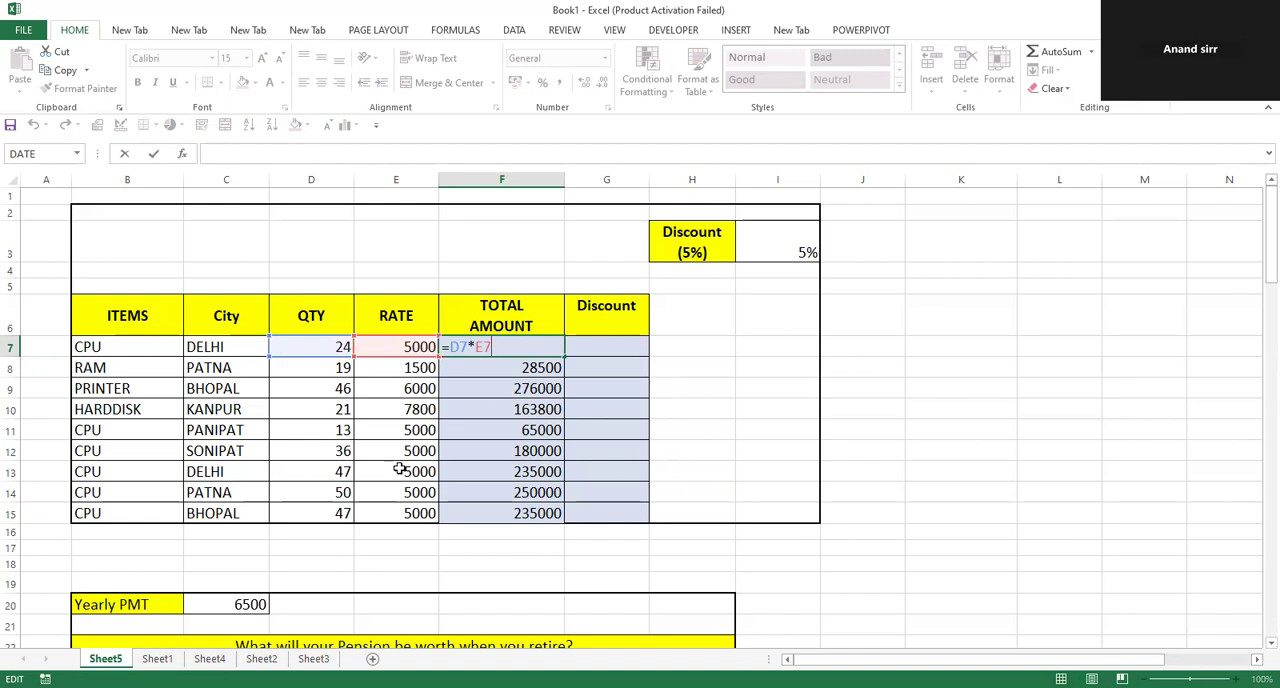
double_click(506, 366)
double_click(490, 390)
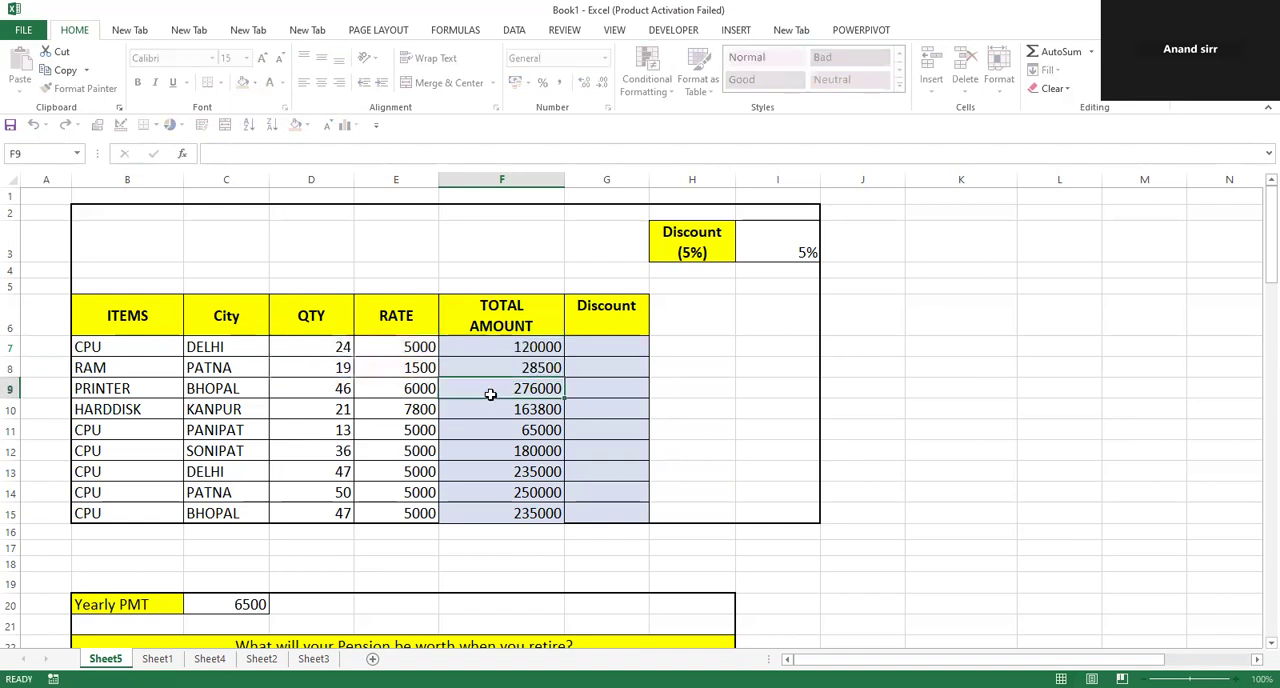
double_click(488, 410)
double_click(468, 432)
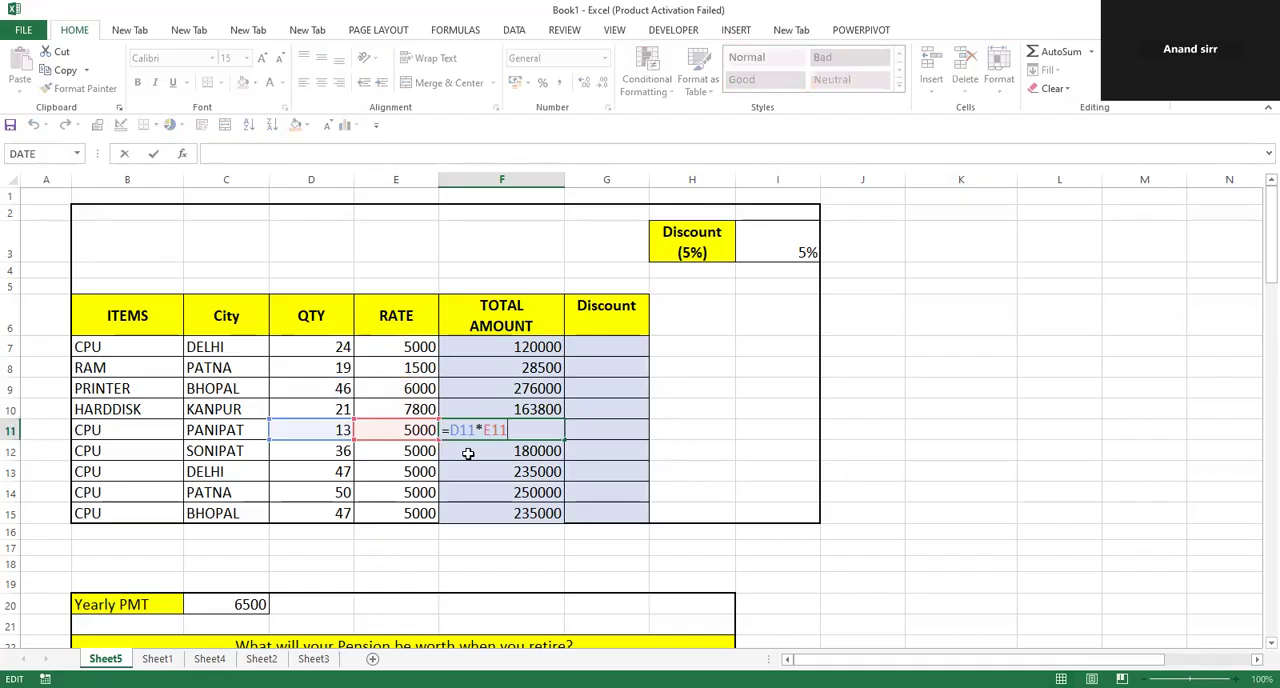
double_click(467, 452)
double_click(467, 474)
double_click(468, 493)
double_click(465, 514)
Enter the note "relative" in cell F18 below the table.
click(499, 562)
text(re)
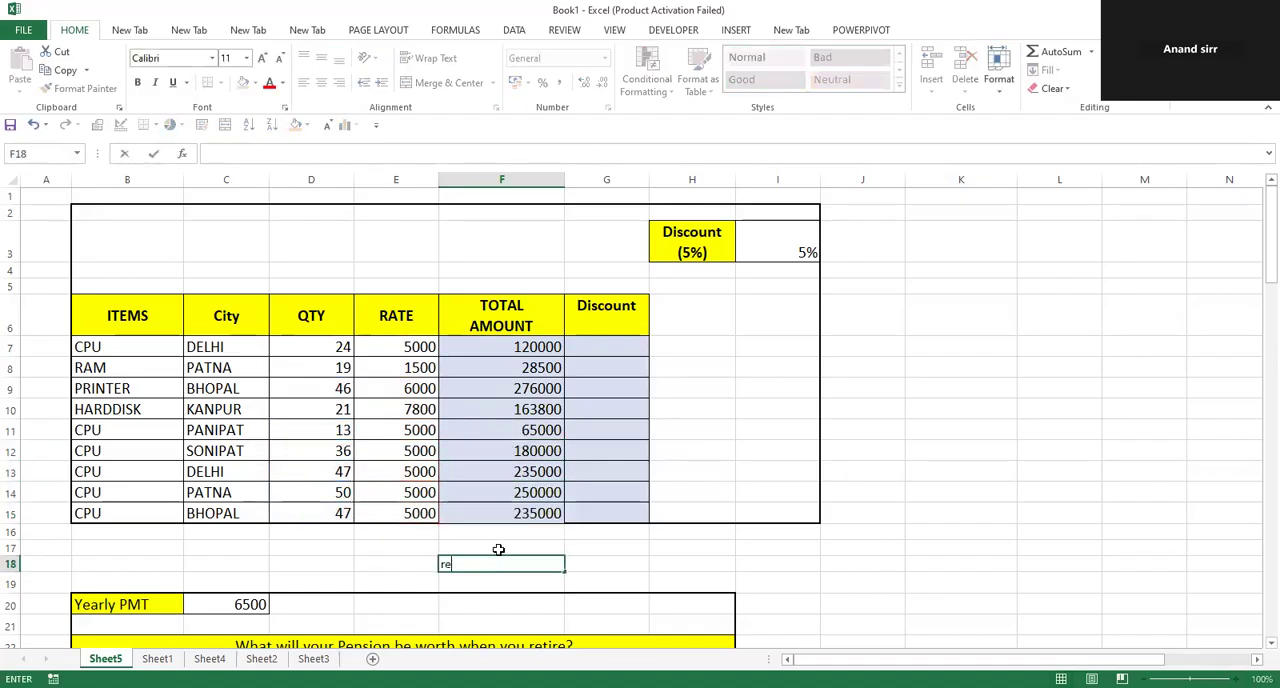
text(lative)
Review how the references differ between the Total Amount formulas in F7, F8 and F9.
click(490, 341)
double_click(487, 341)
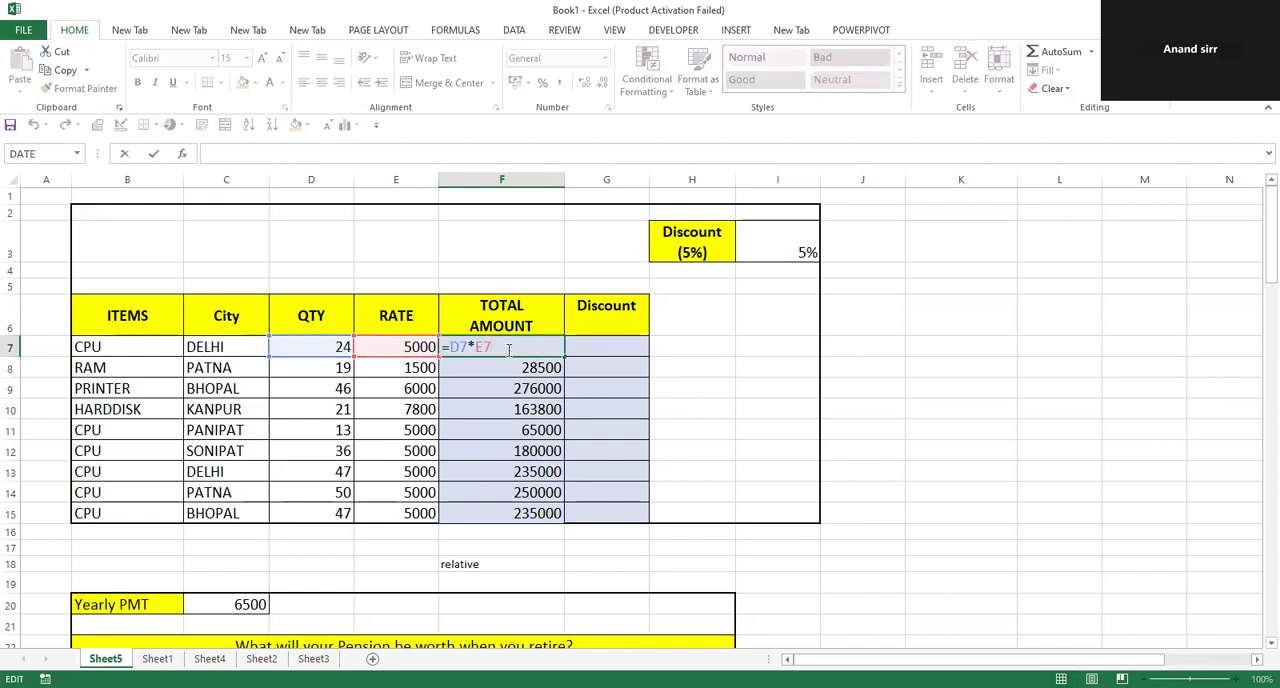
click(491, 367)
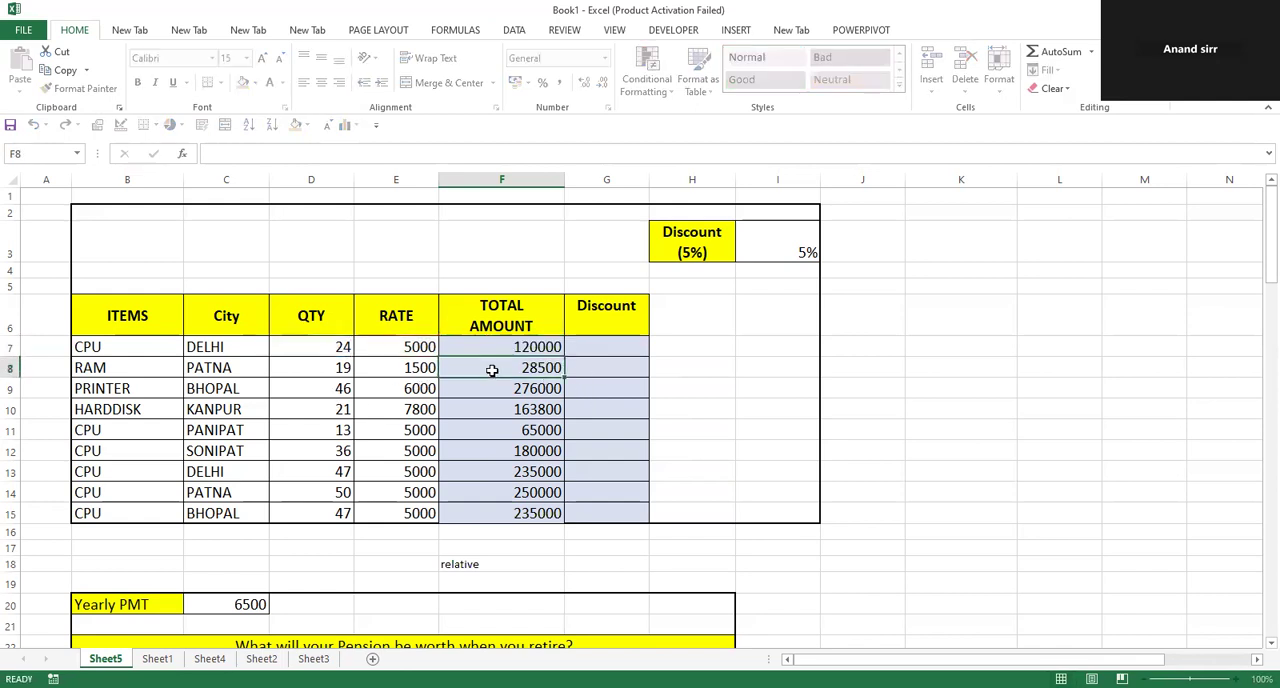
double_click(491, 367)
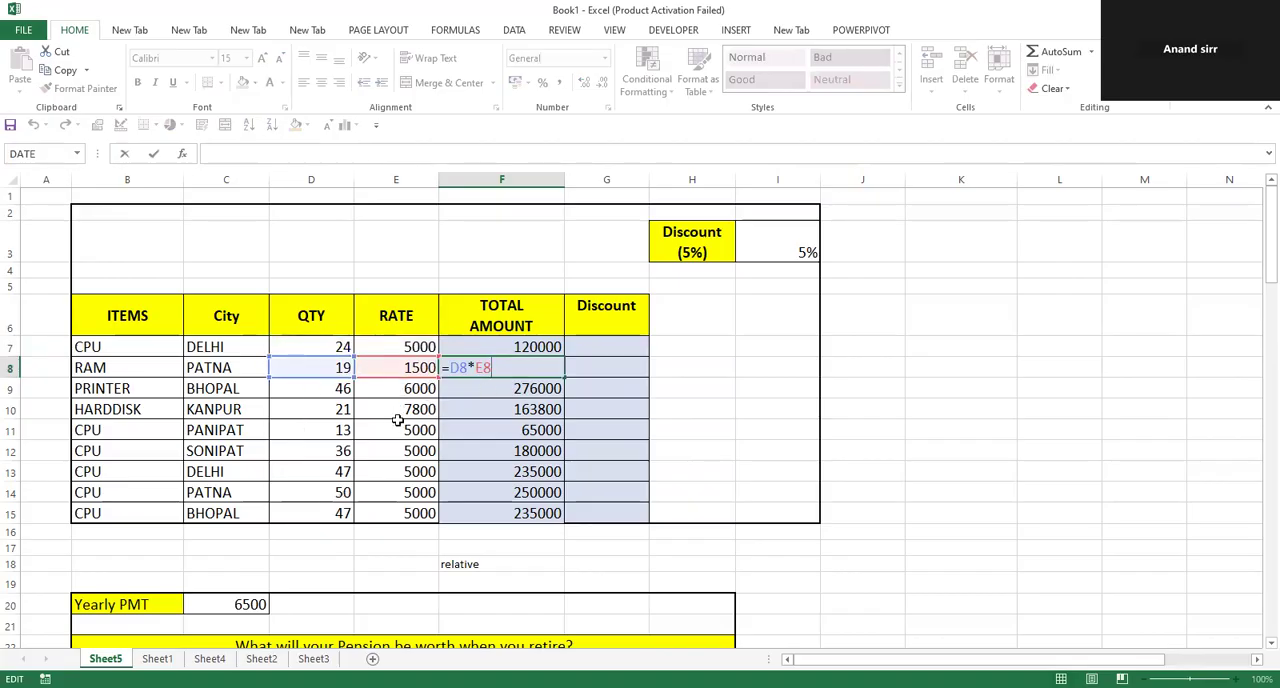
double_click(474, 388)
click(476, 411)
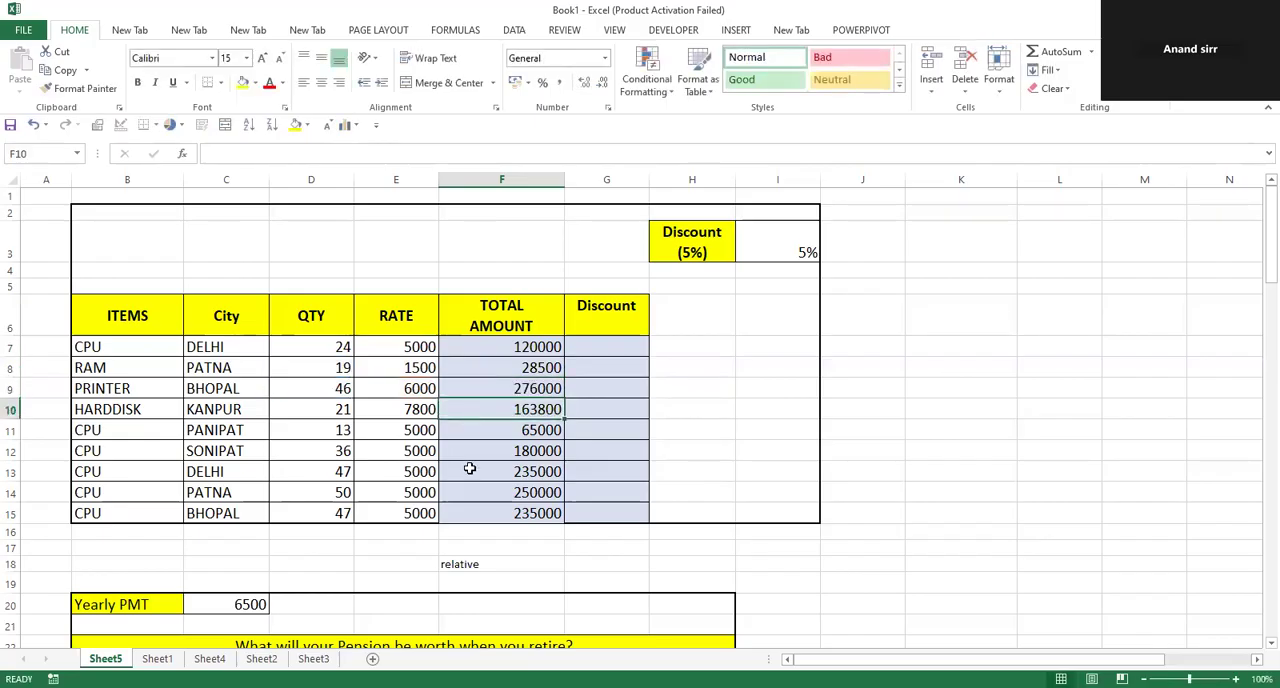
click(448, 568)
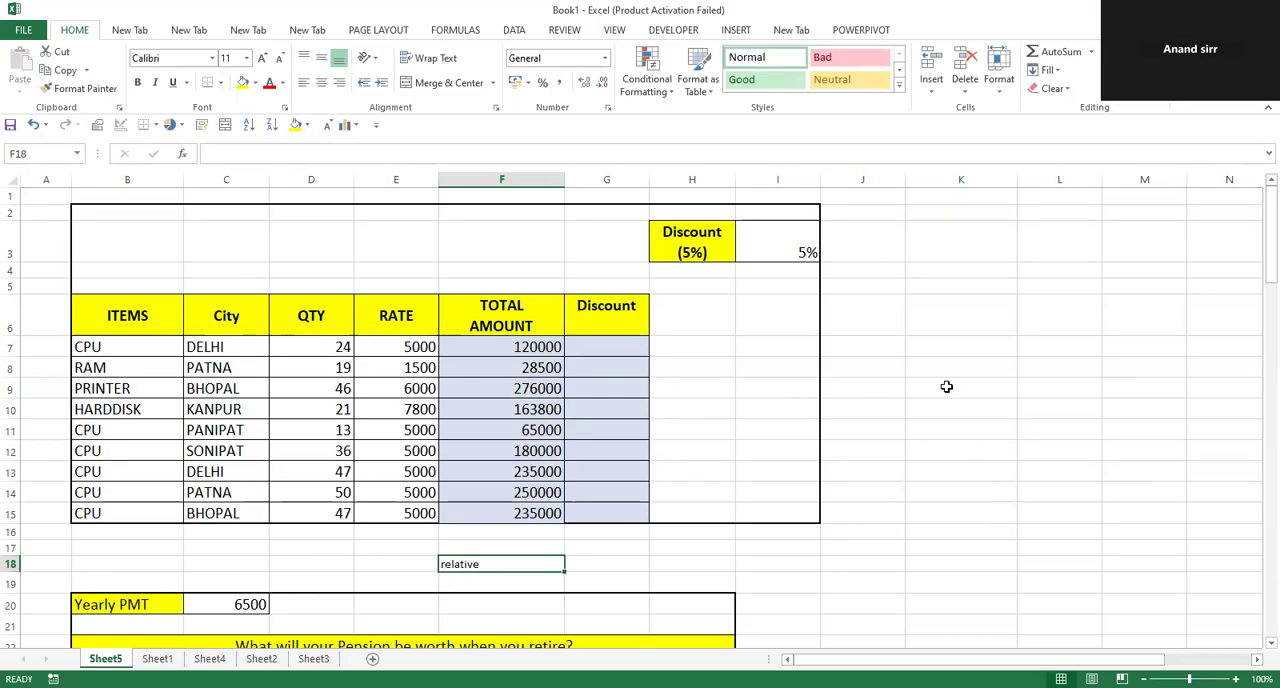
Fill the empty cells K7 and N11 with yellow.
click(932, 356)
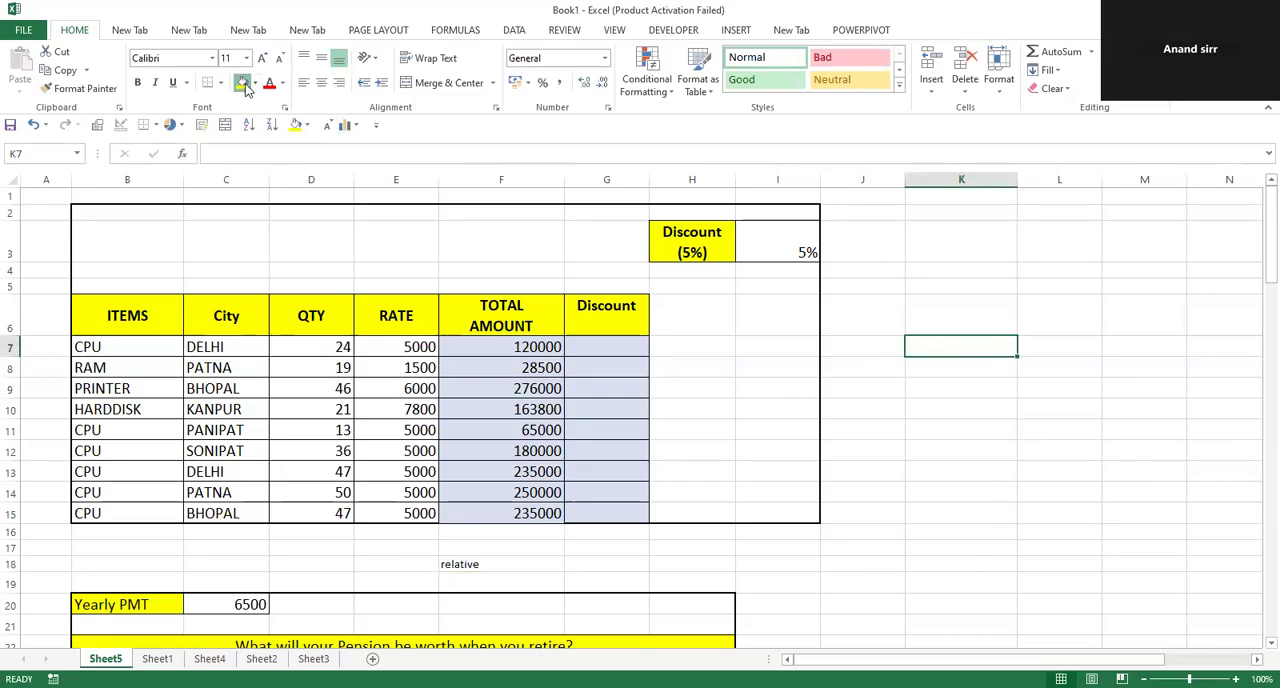
click(242, 82)
click(1199, 429)
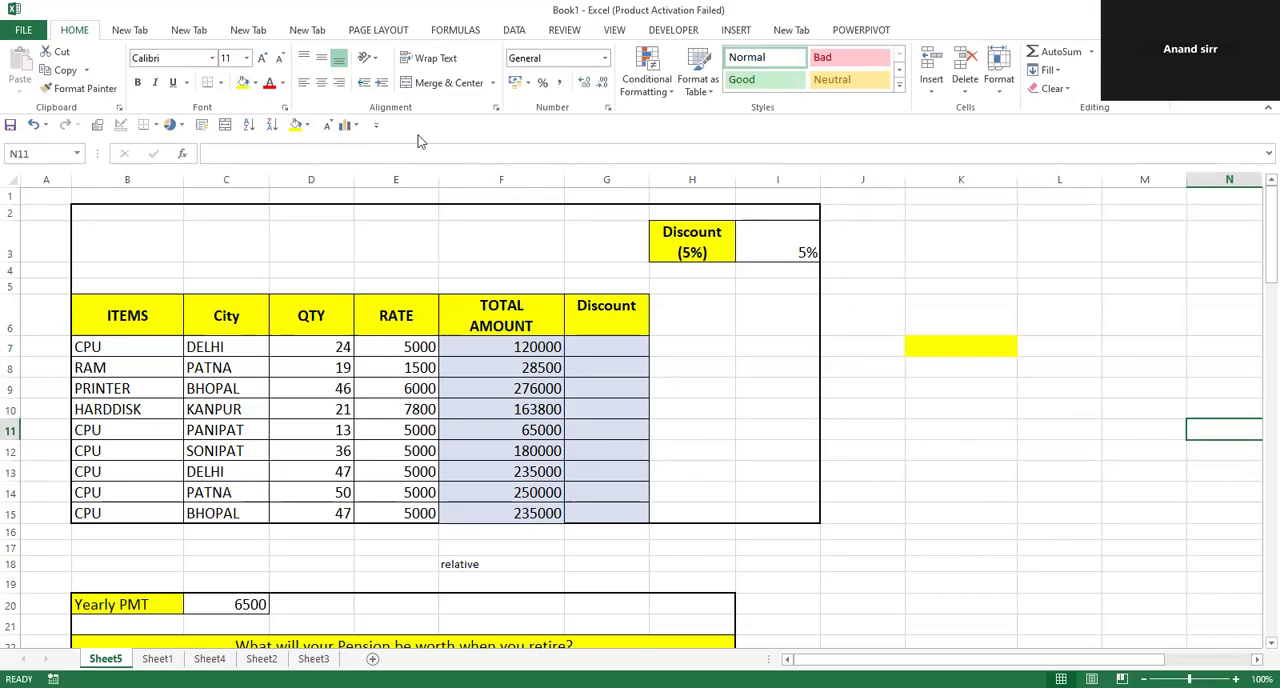
click(242, 82)
Apply All Borders to the empty cell L10 between the two yellow cells.
scroll(1228, 491, right, 4)
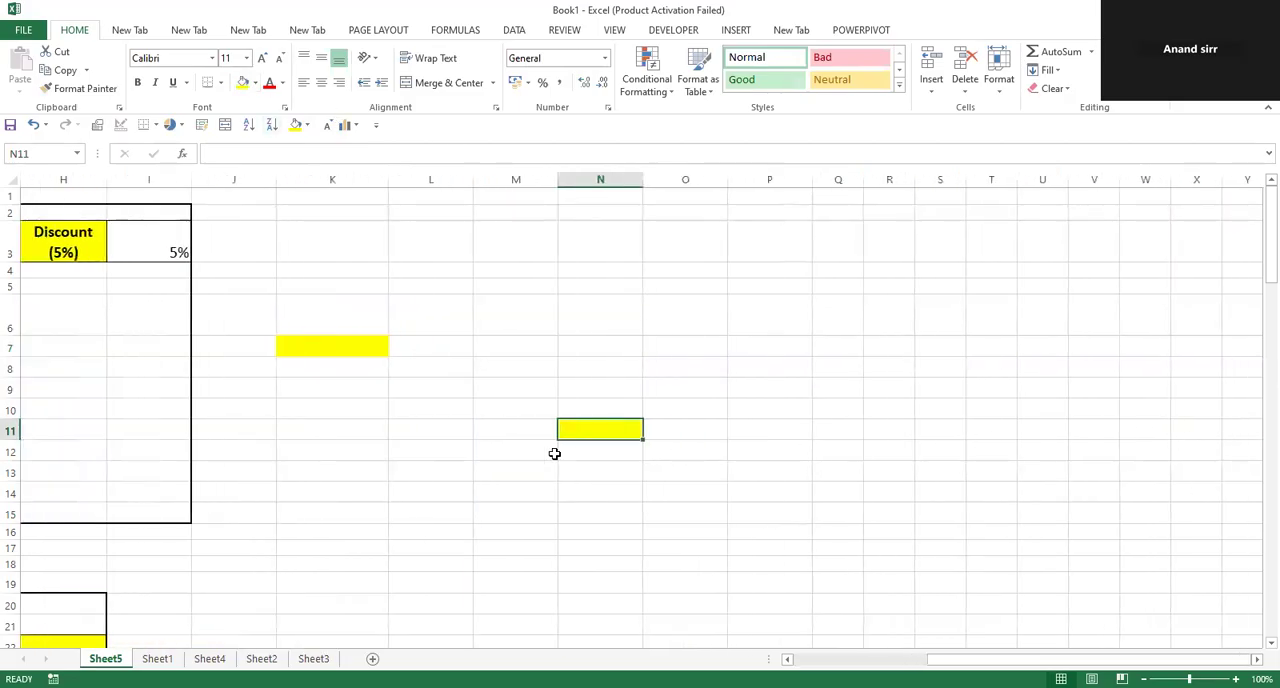
click(444, 411)
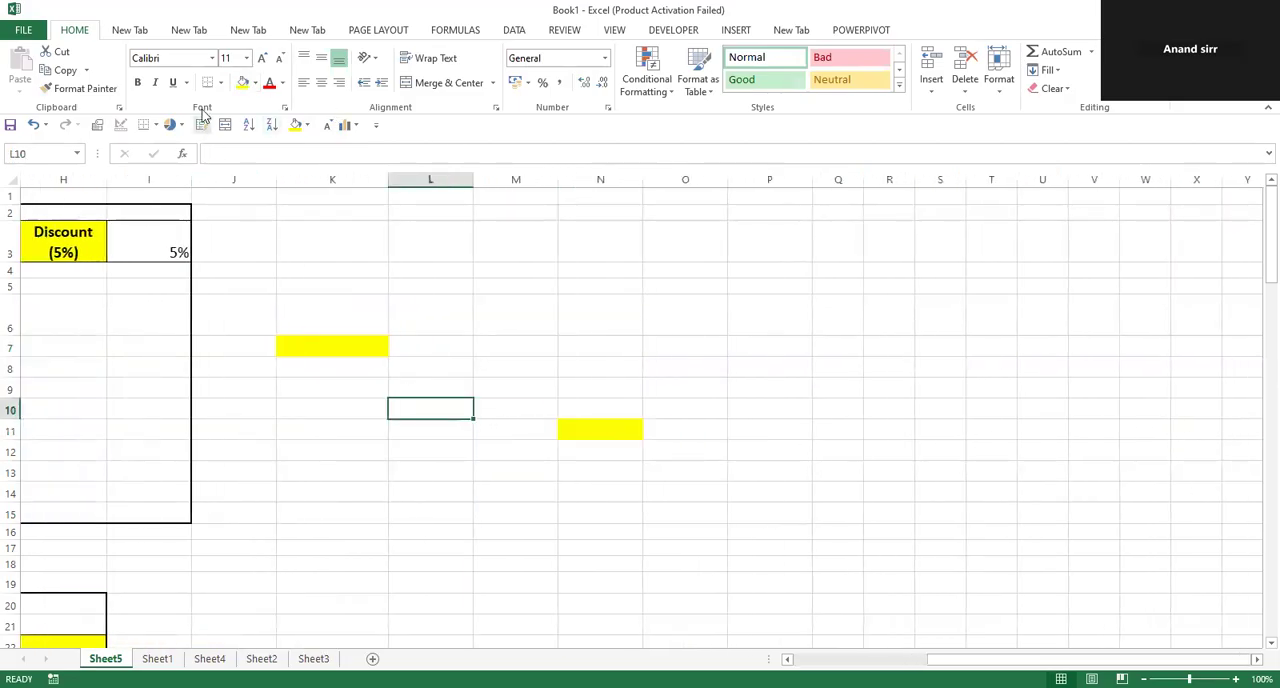
click(220, 82)
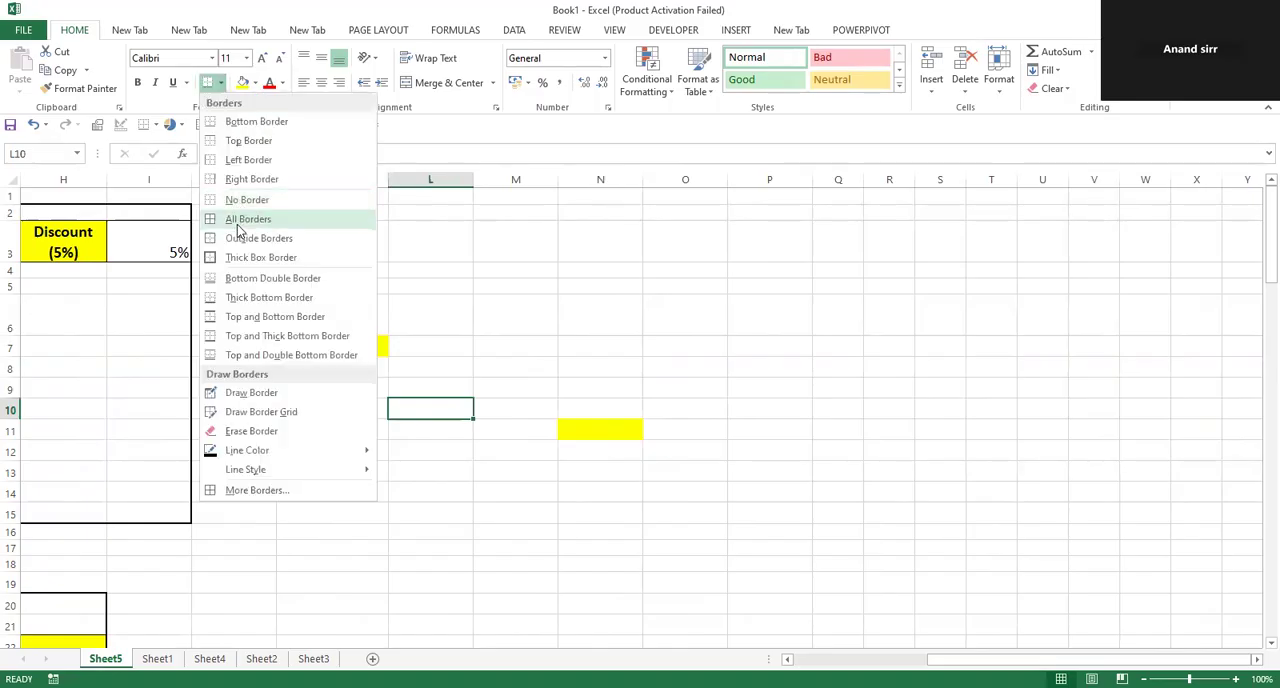
click(238, 226)
Enter the formula =K7*N11 in L10 and fill it down through L15.
text(=)
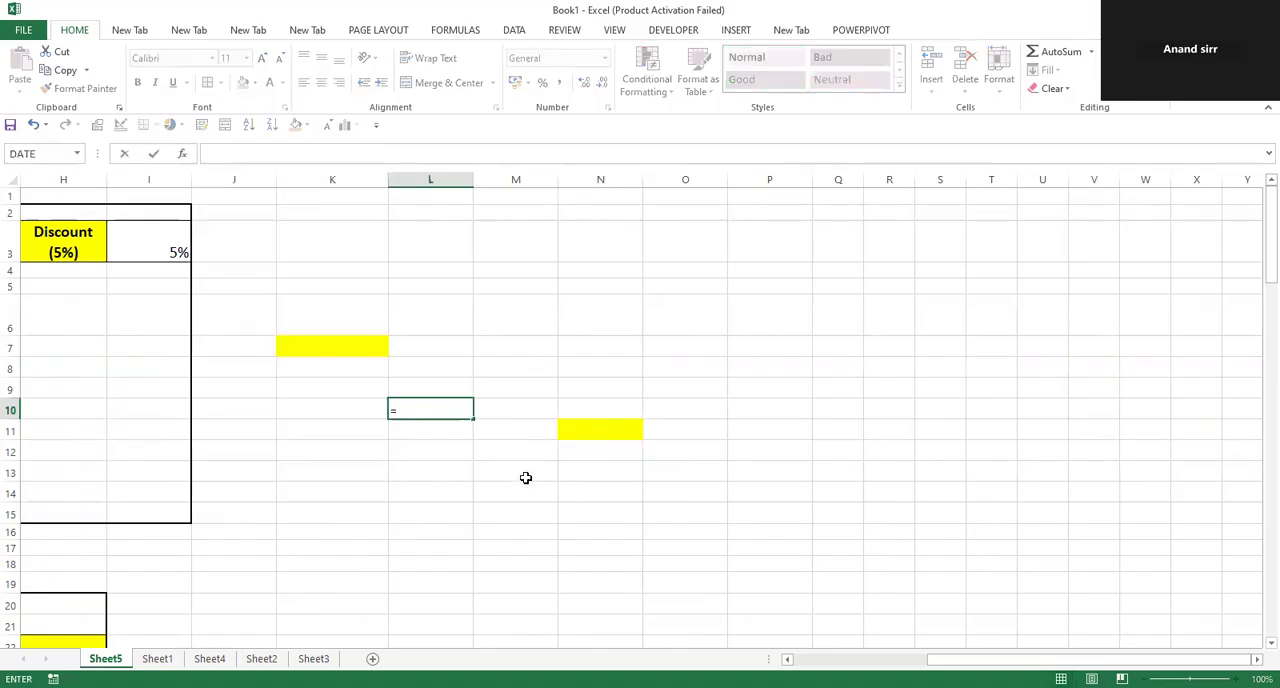
click(333, 346)
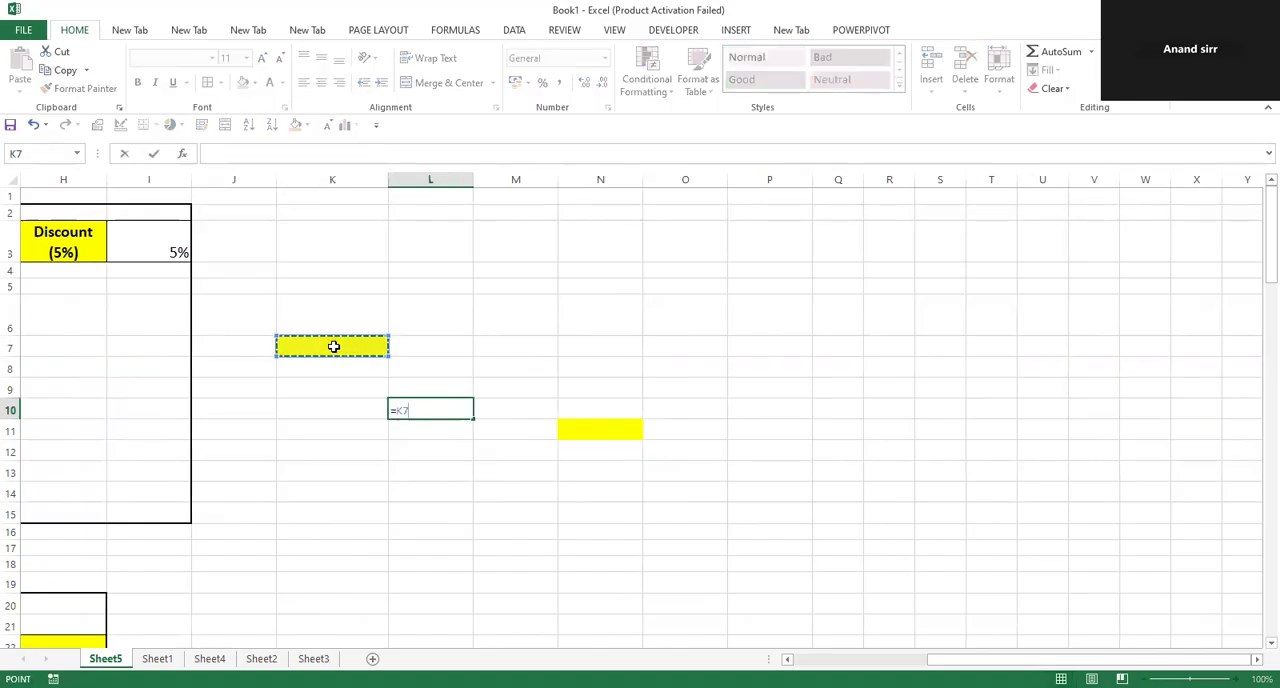
text(*)
click(572, 431)
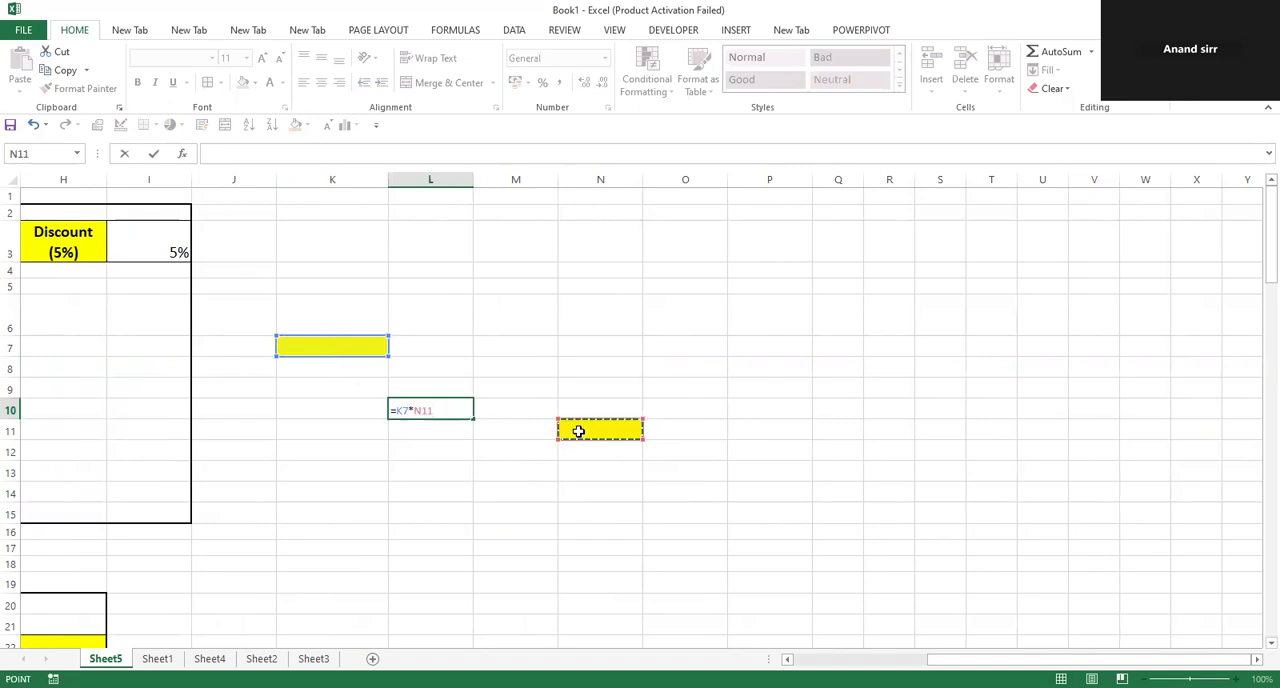
key(Return)
drag(451, 412, 426, 509)
key(ctrl+d)
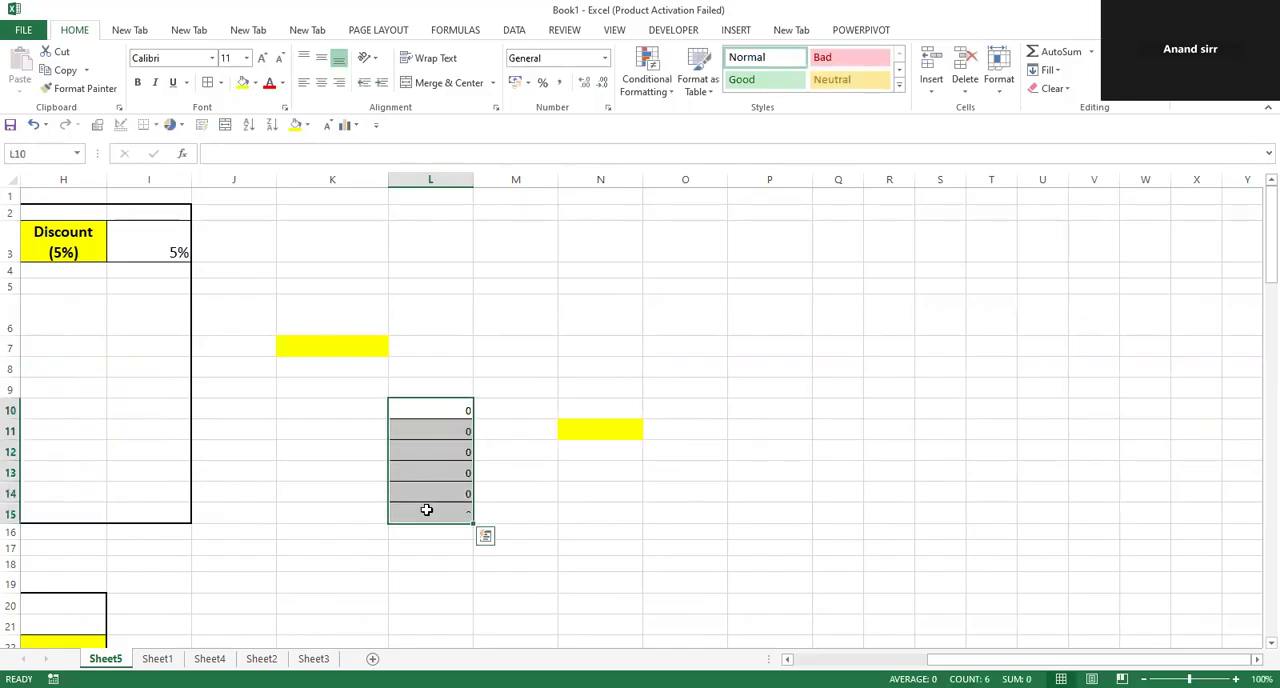
Examine the formulas in L10 through L15 to see which cells in columns K and N each one references.
click(446, 410)
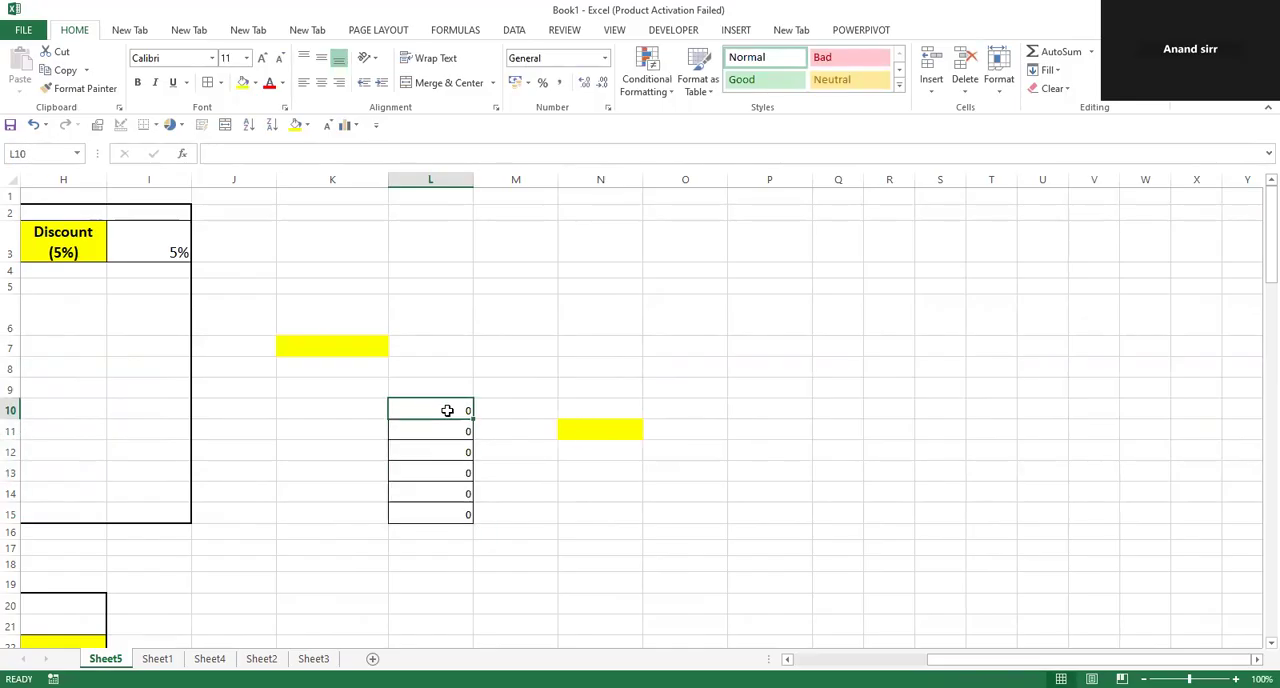
double_click(448, 410)
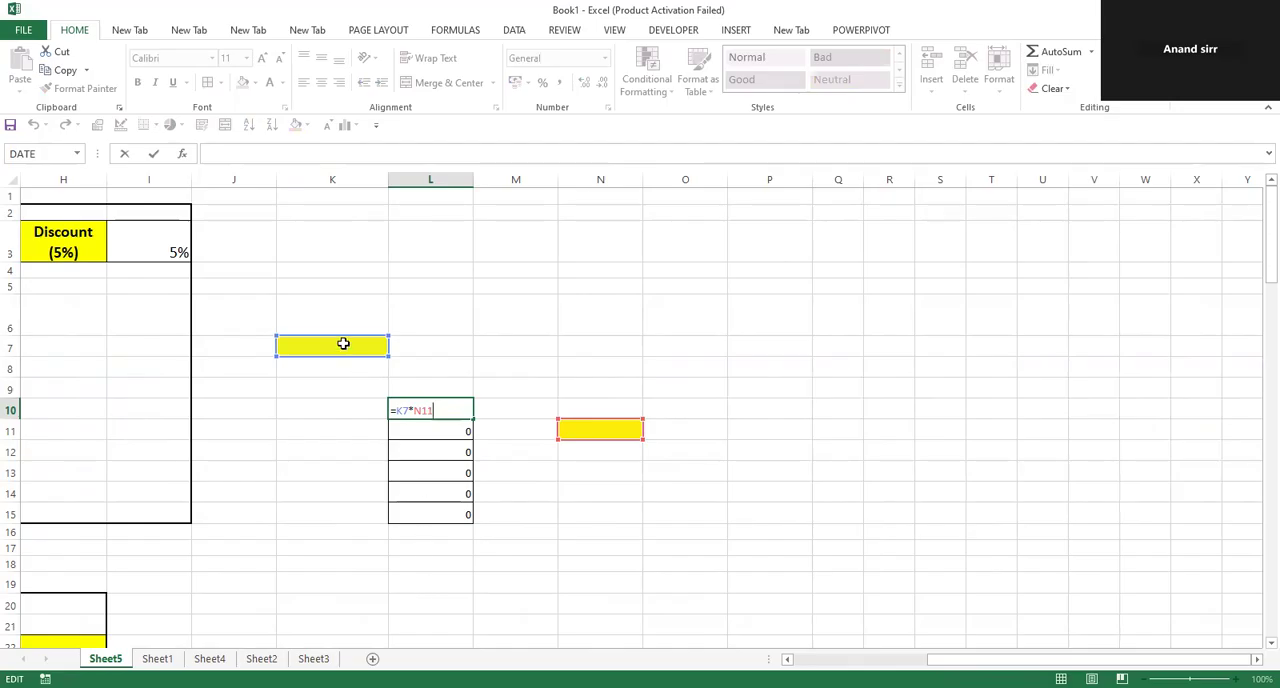
key(Return)
double_click(421, 436)
double_click(422, 451)
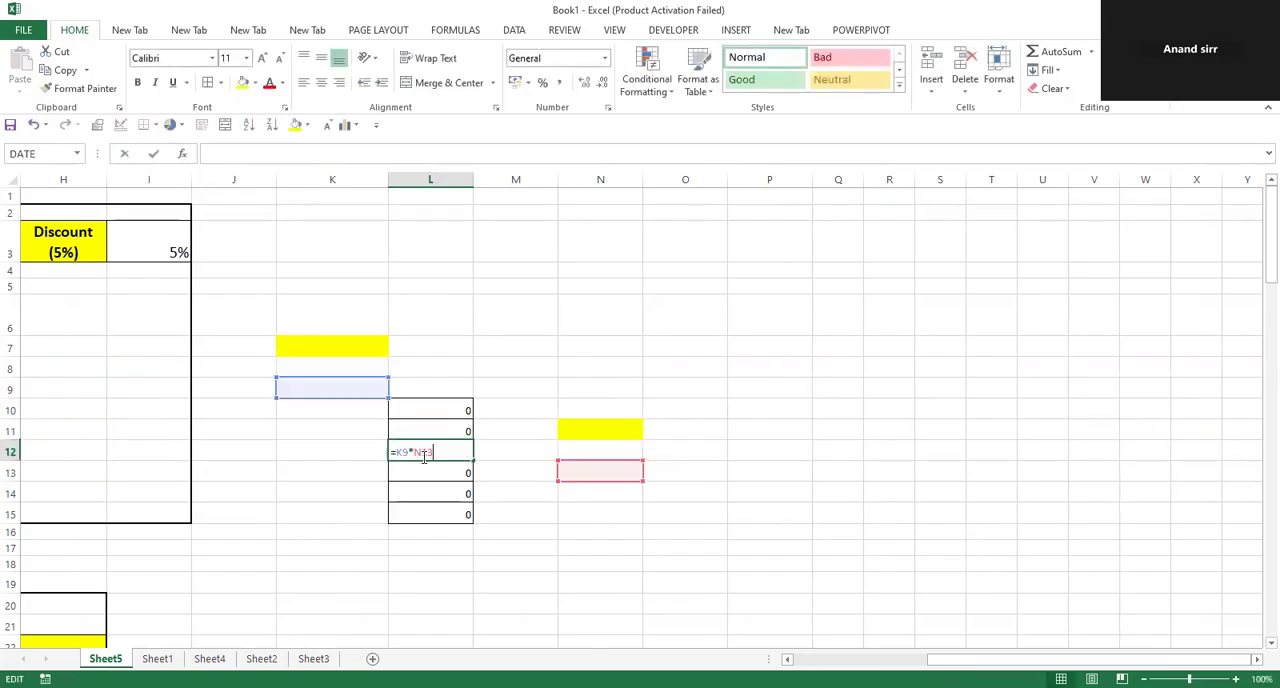
double_click(418, 473)
double_click(414, 493)
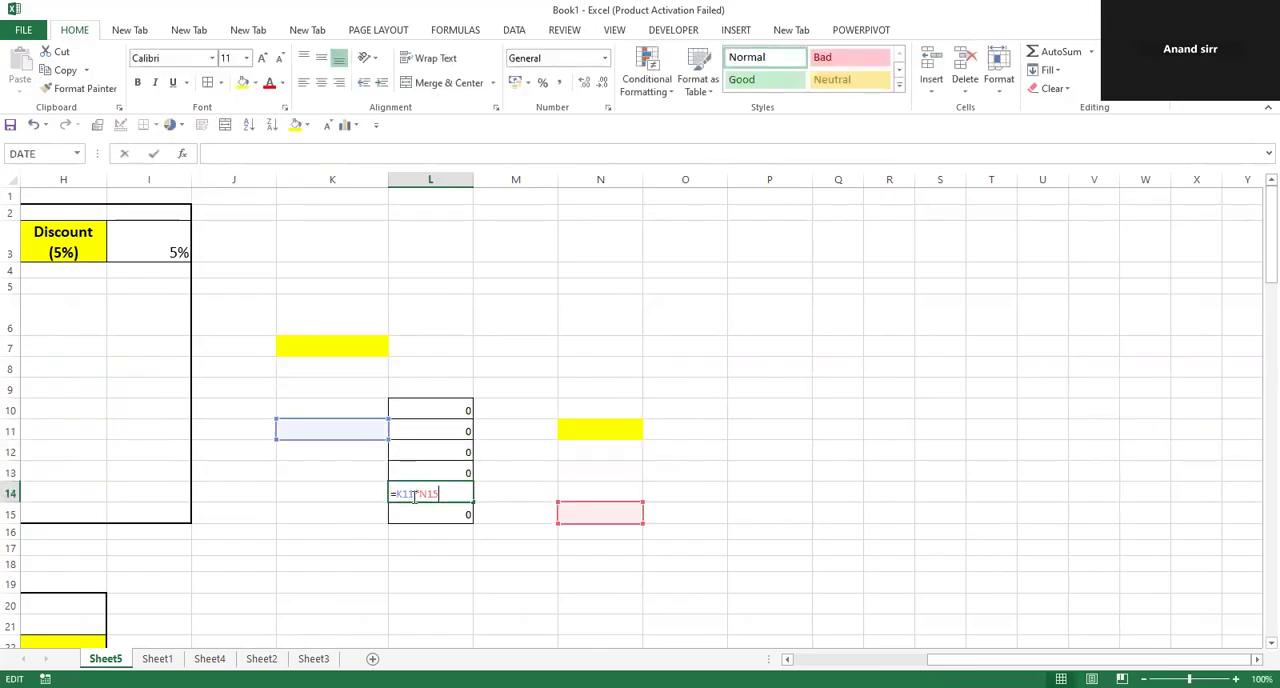
double_click(410, 514)
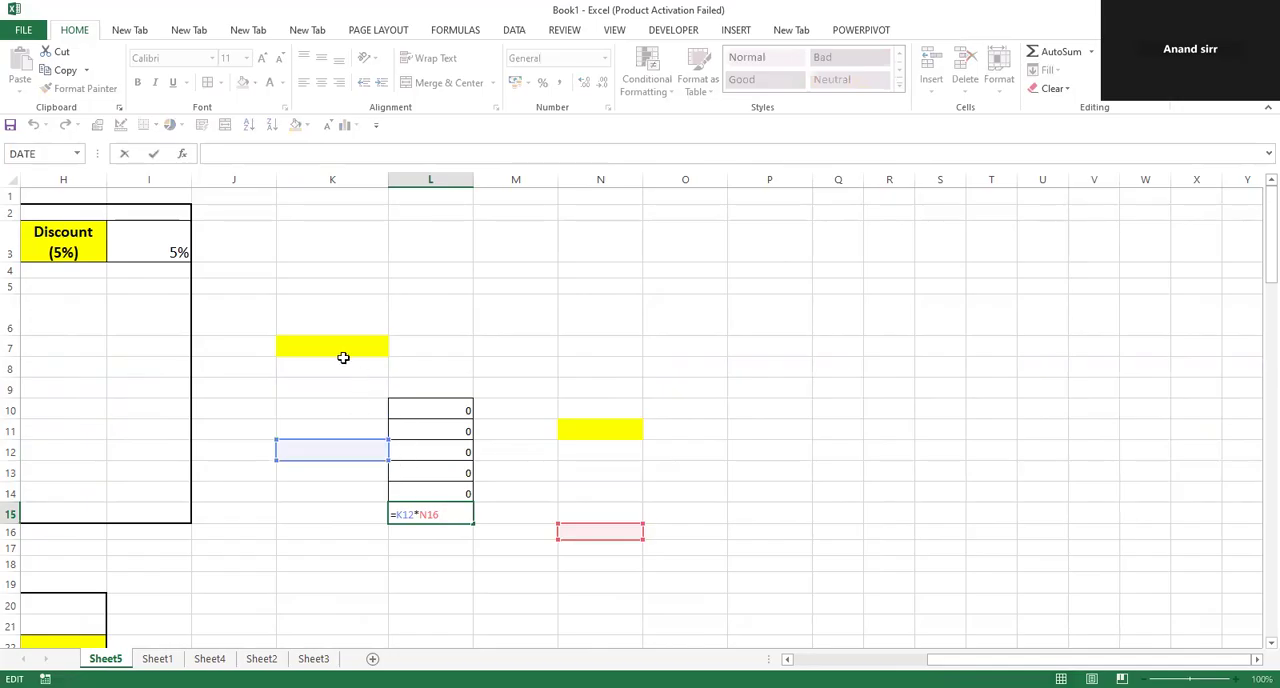
Recheck the formulas in L10, L11 and L12 against the yellow cells K7 and N11, leaving them unedited.
double_click(390, 407)
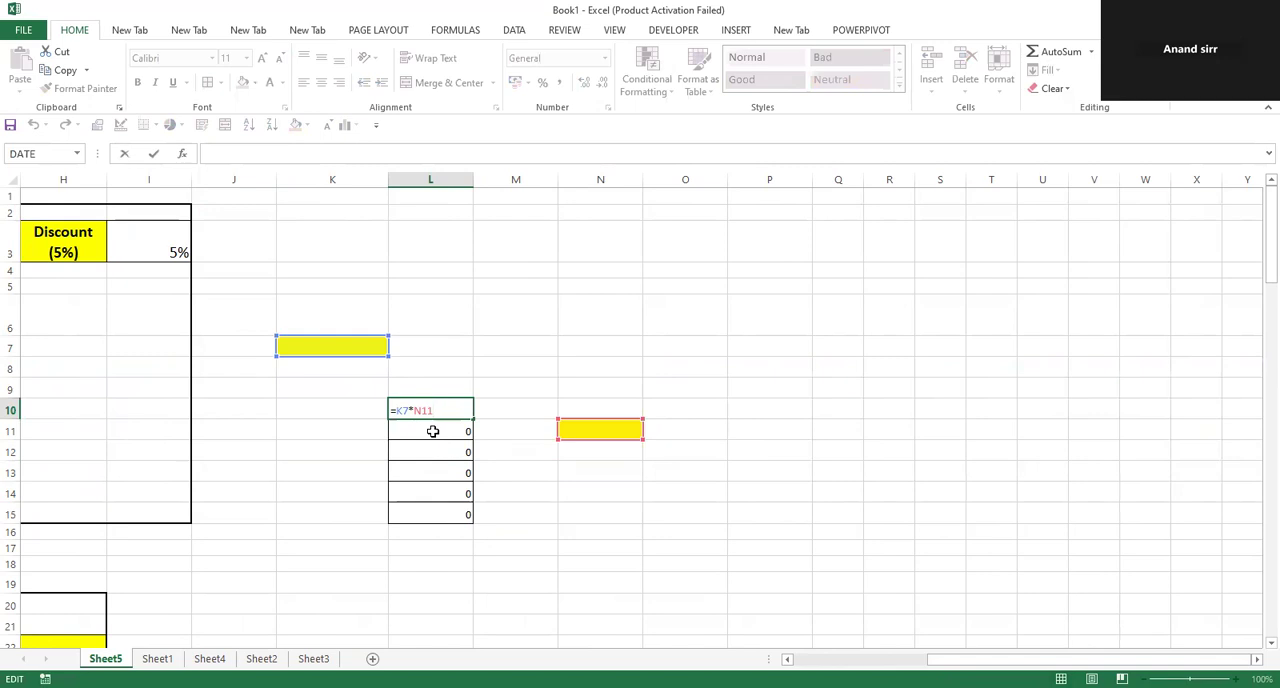
key(Return)
double_click(431, 430)
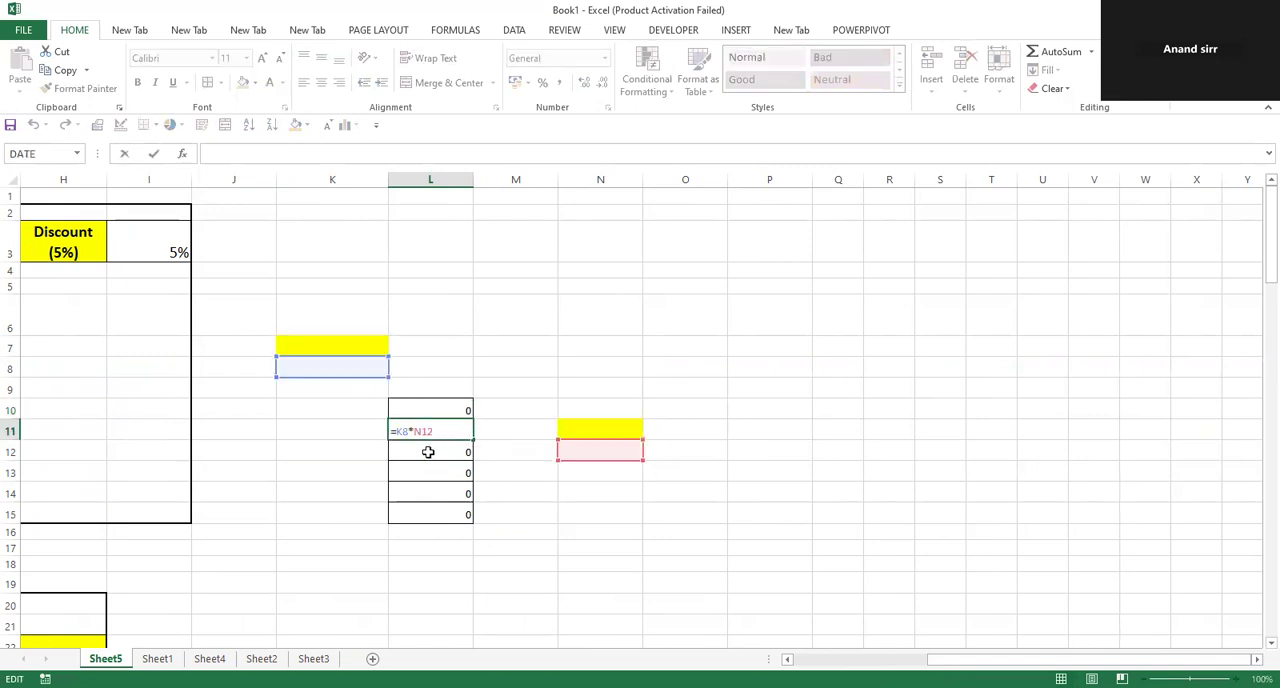
key(Return)
double_click(427, 452)
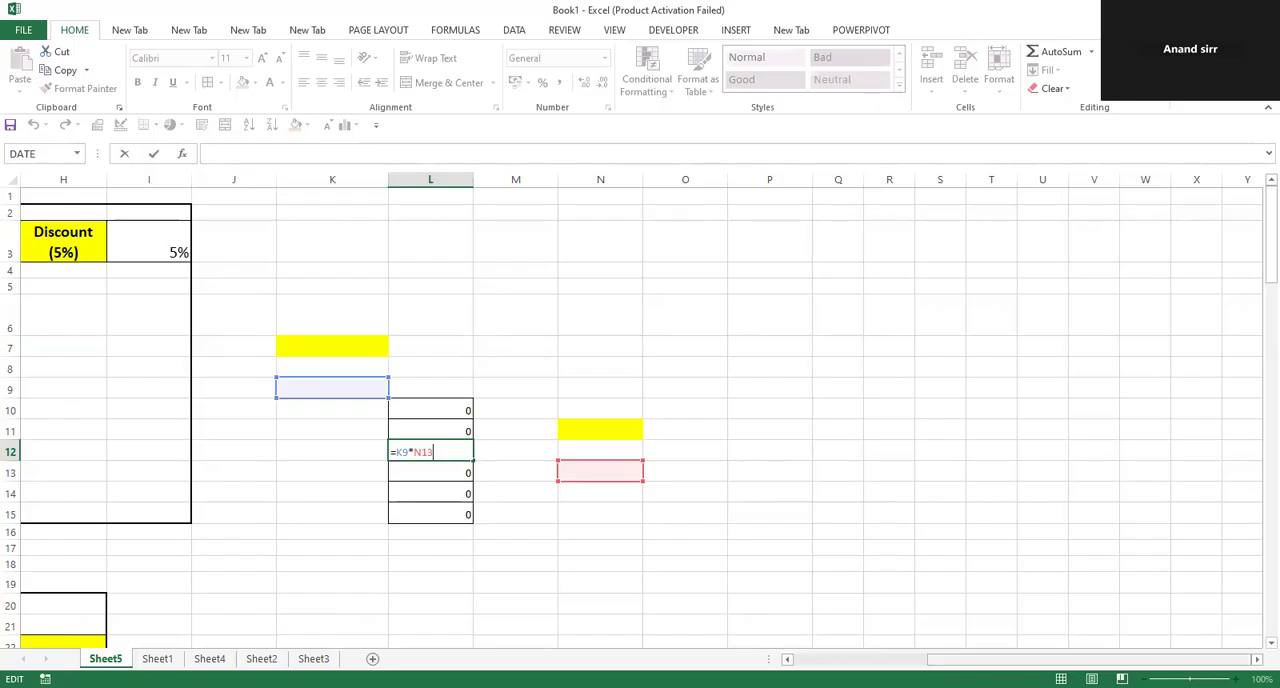
scroll(814, 631, left, 6)
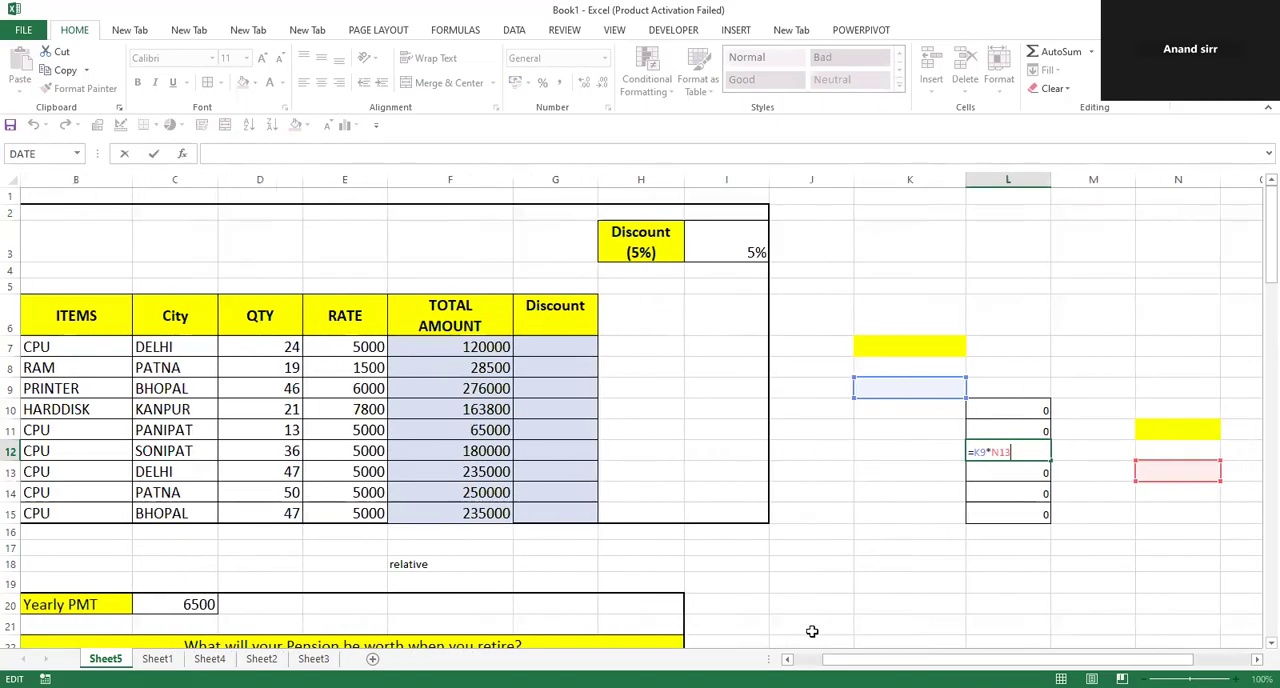
key(Return)
click(926, 446)
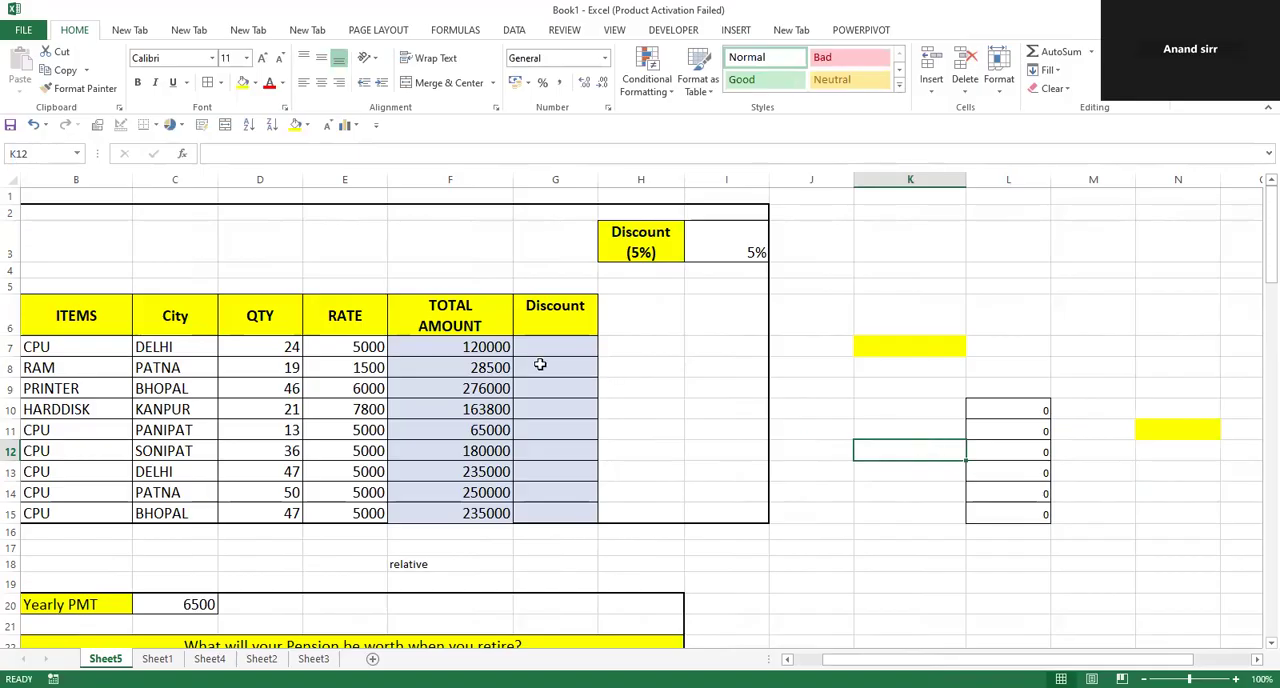
click(972, 557)
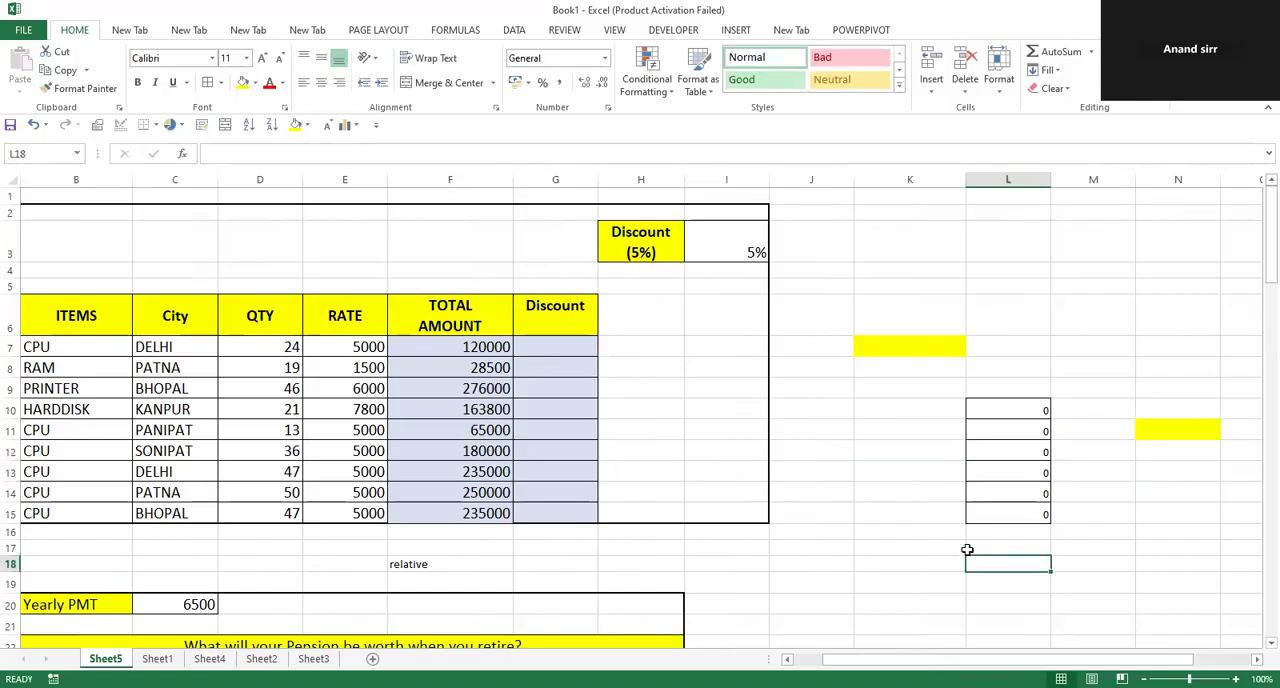
Enter the formula =F7*I3 in the first Discount cell G7 and fill it down through G15.
click(724, 253)
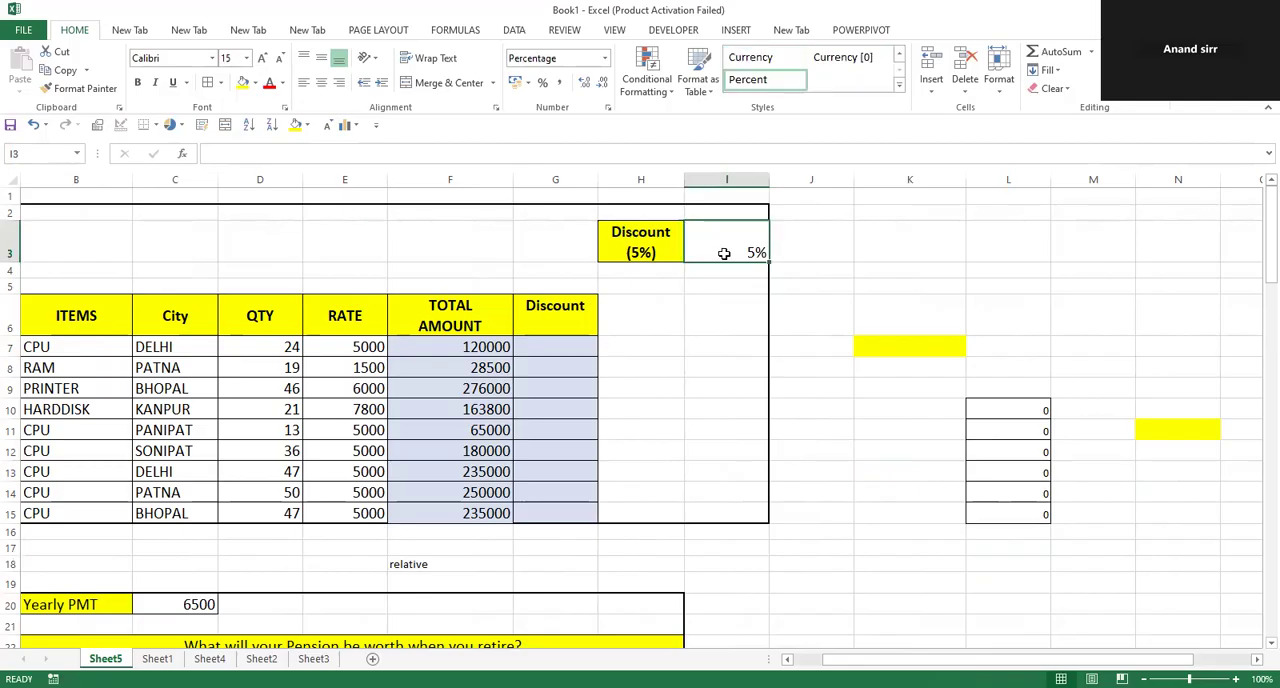
click(574, 349)
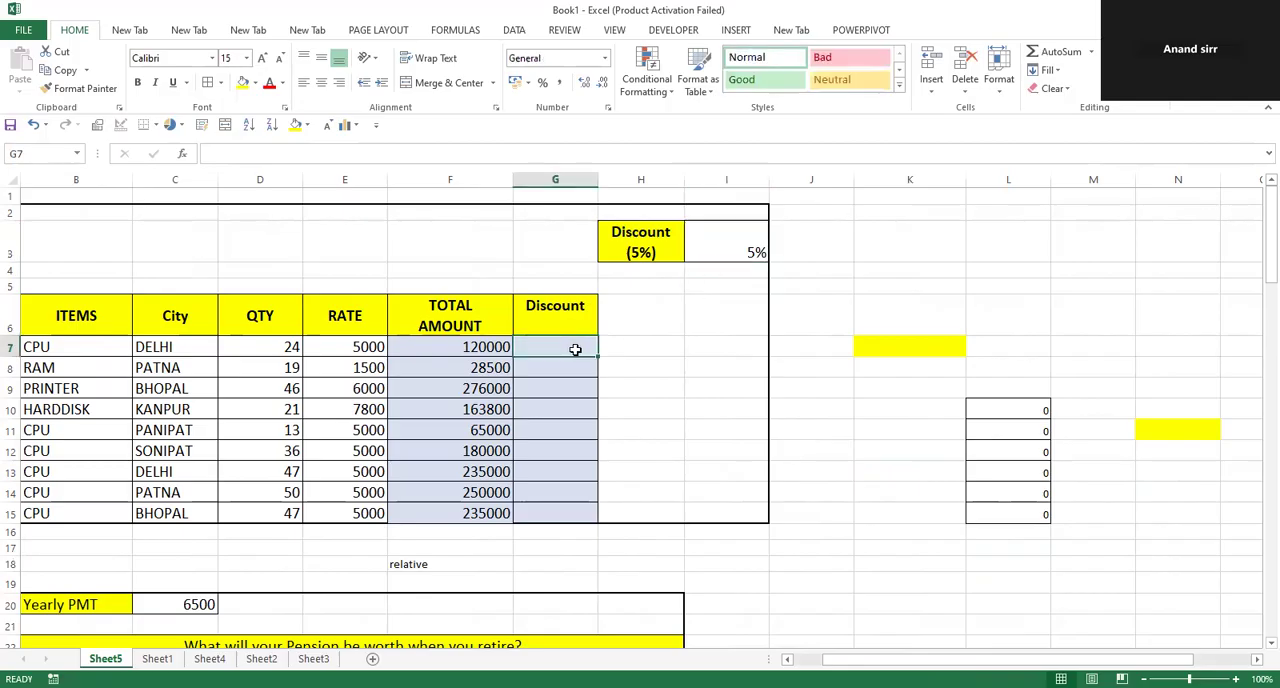
click(727, 241)
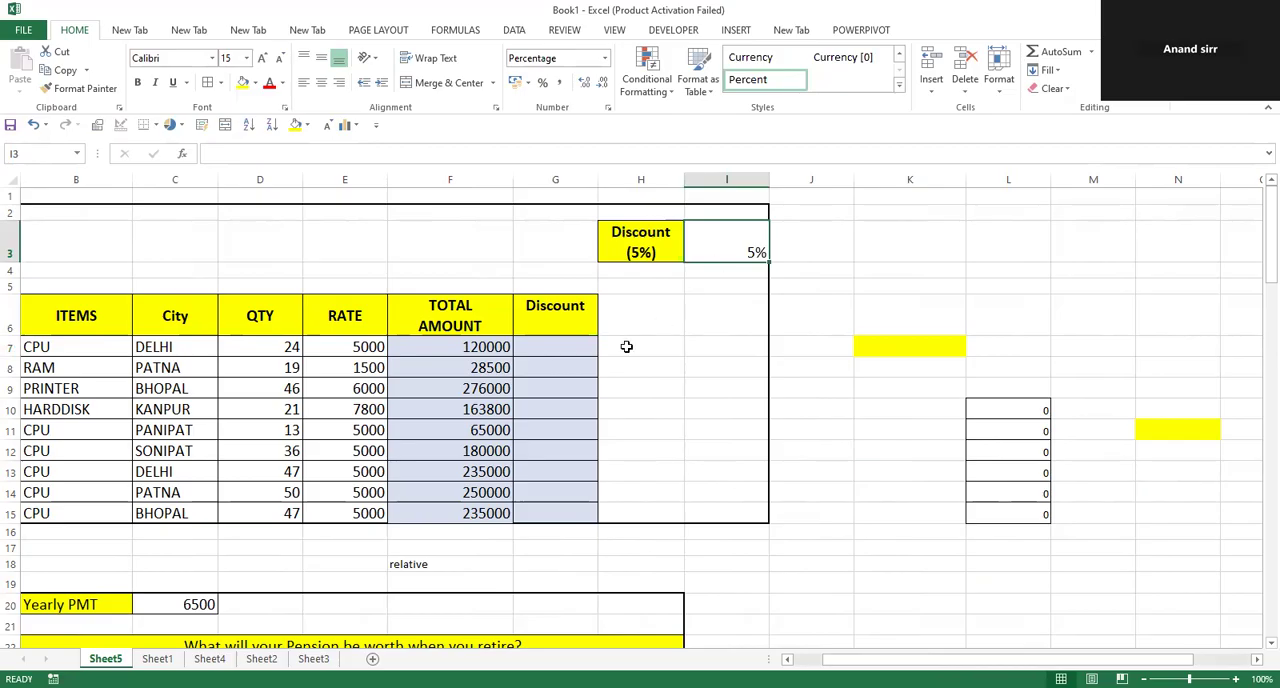
click(581, 348)
text(=)
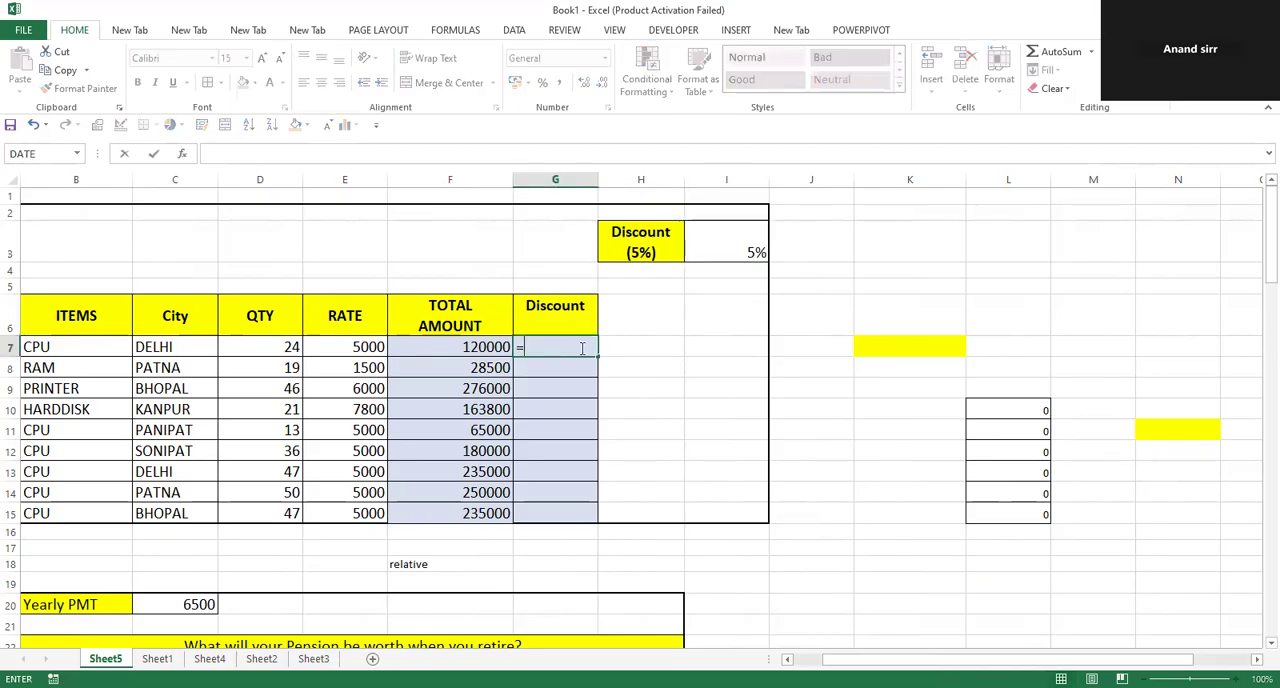
key(Left)
text(*)
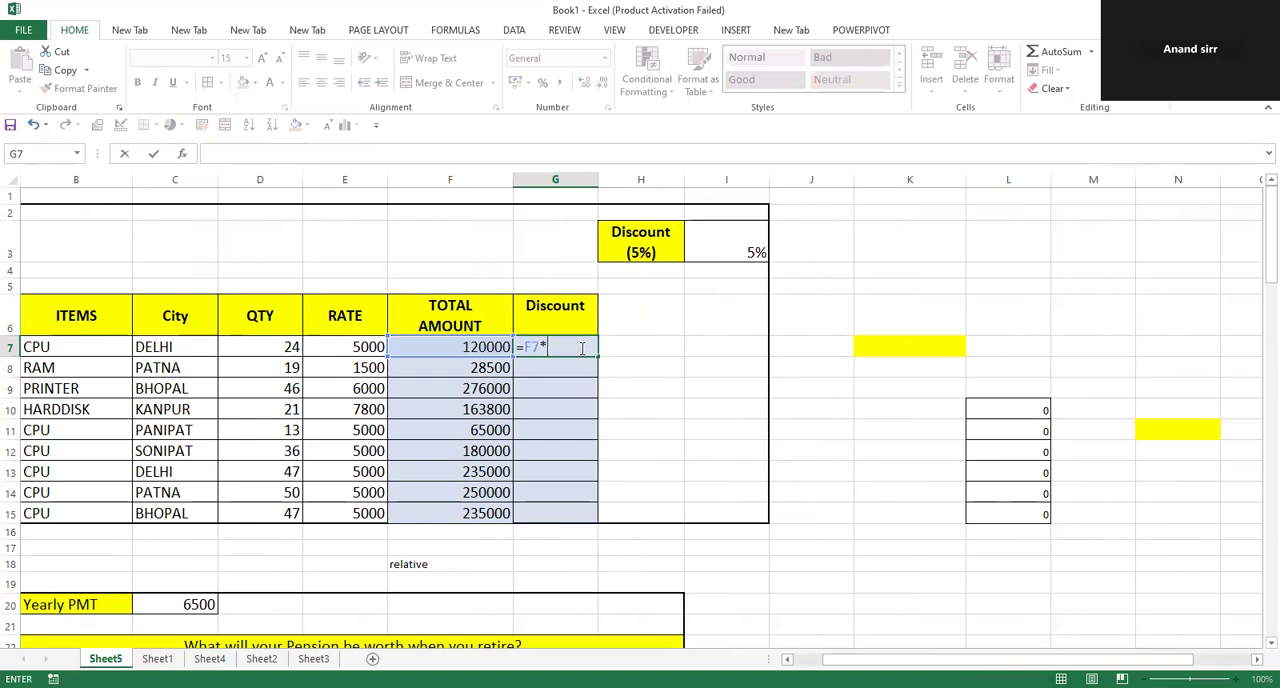
click(757, 250)
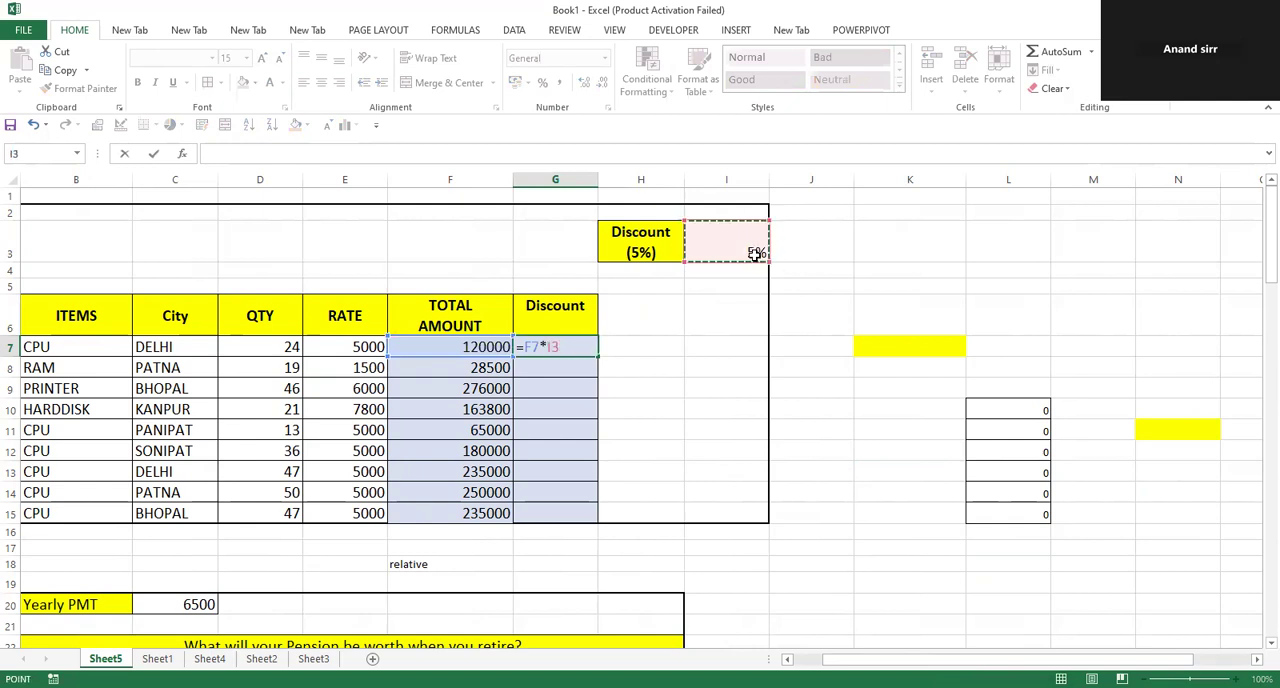
key(Return)
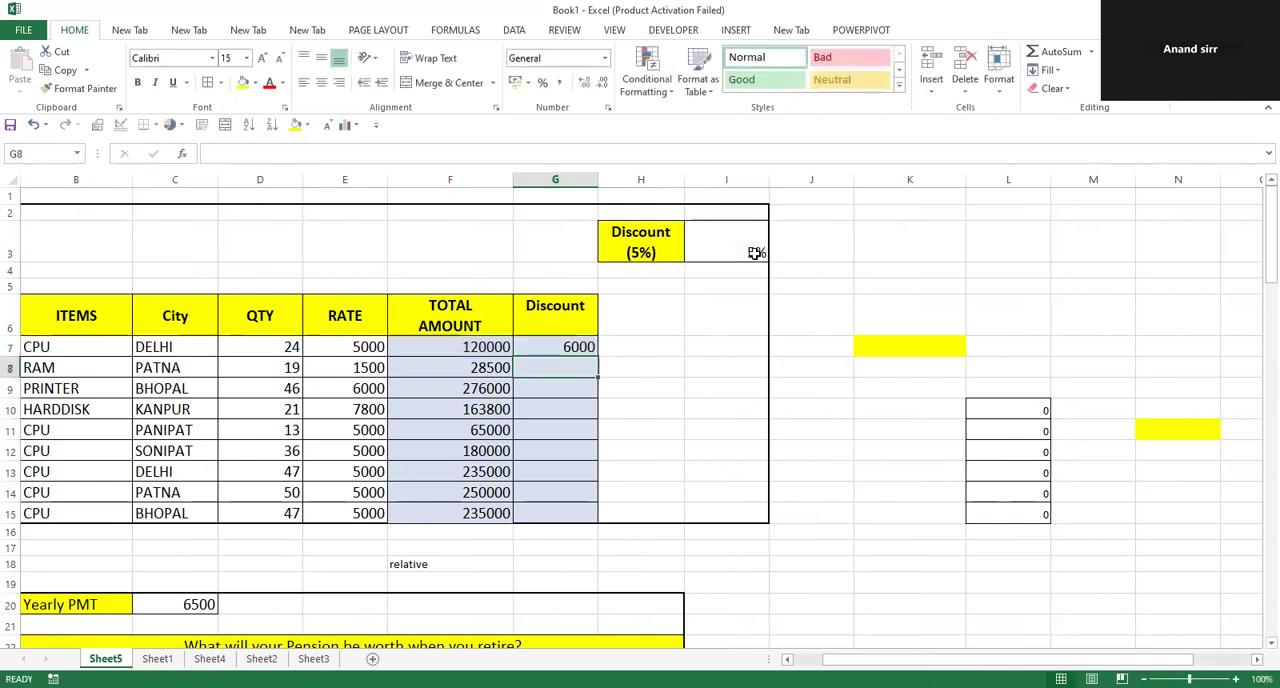
drag(518, 343, 530, 501)
key(ctrl+d)
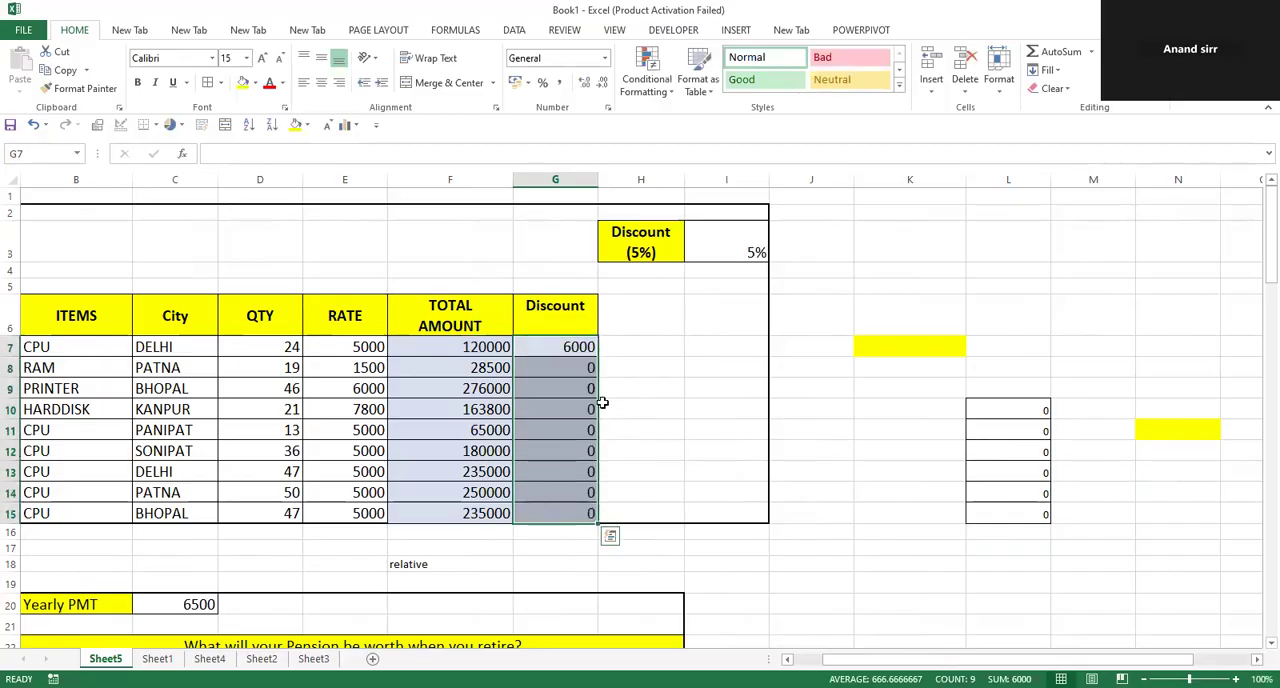
Examine the Discount formulas in G7, G8 and G9 to see which cells in columns F and I each one references.
click(576, 346)
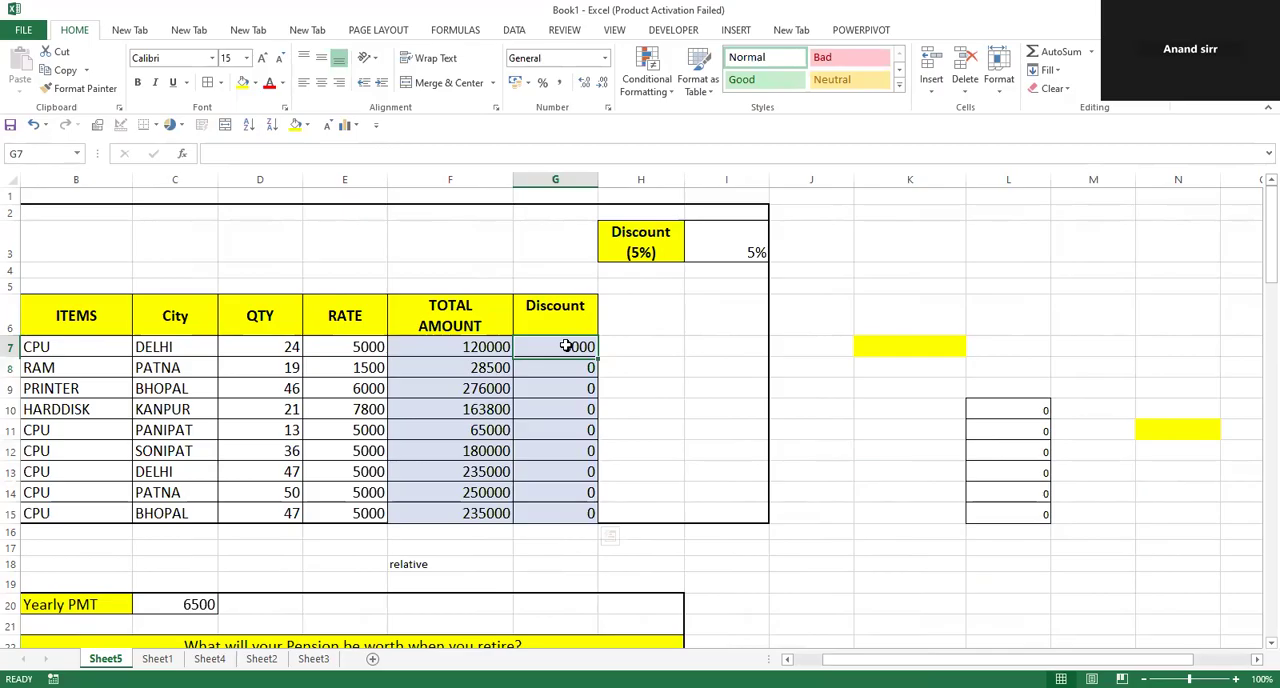
double_click(592, 346)
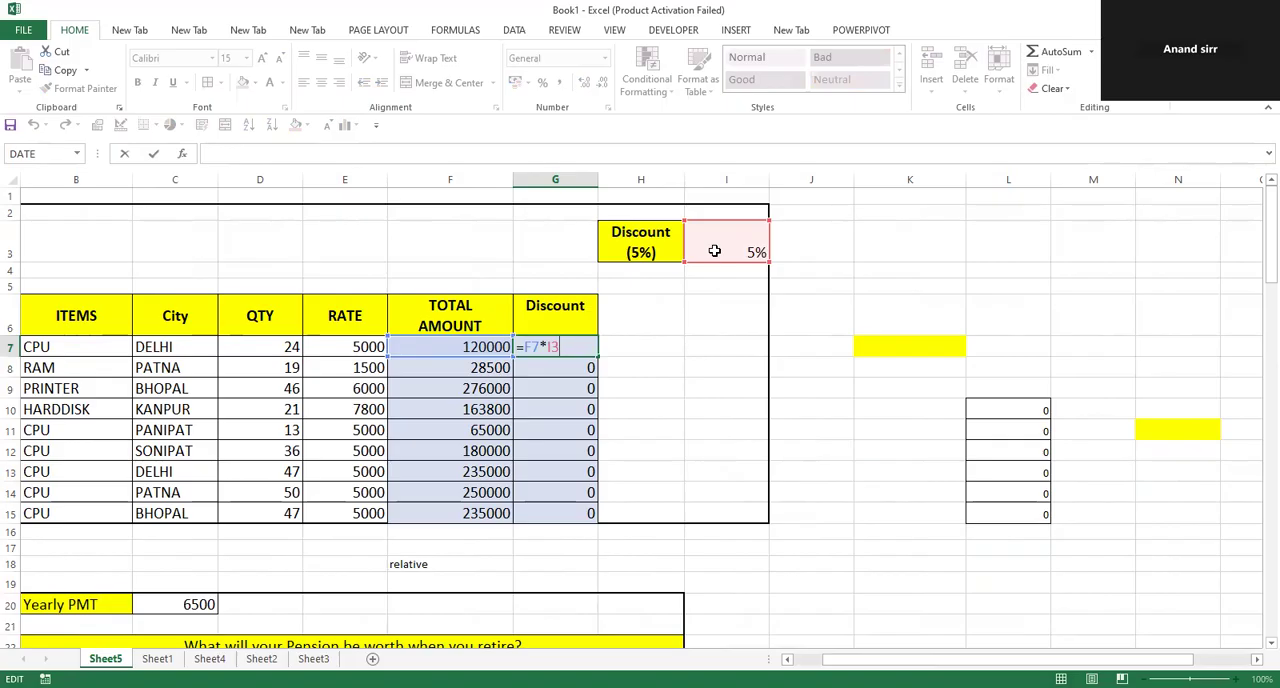
key(Return)
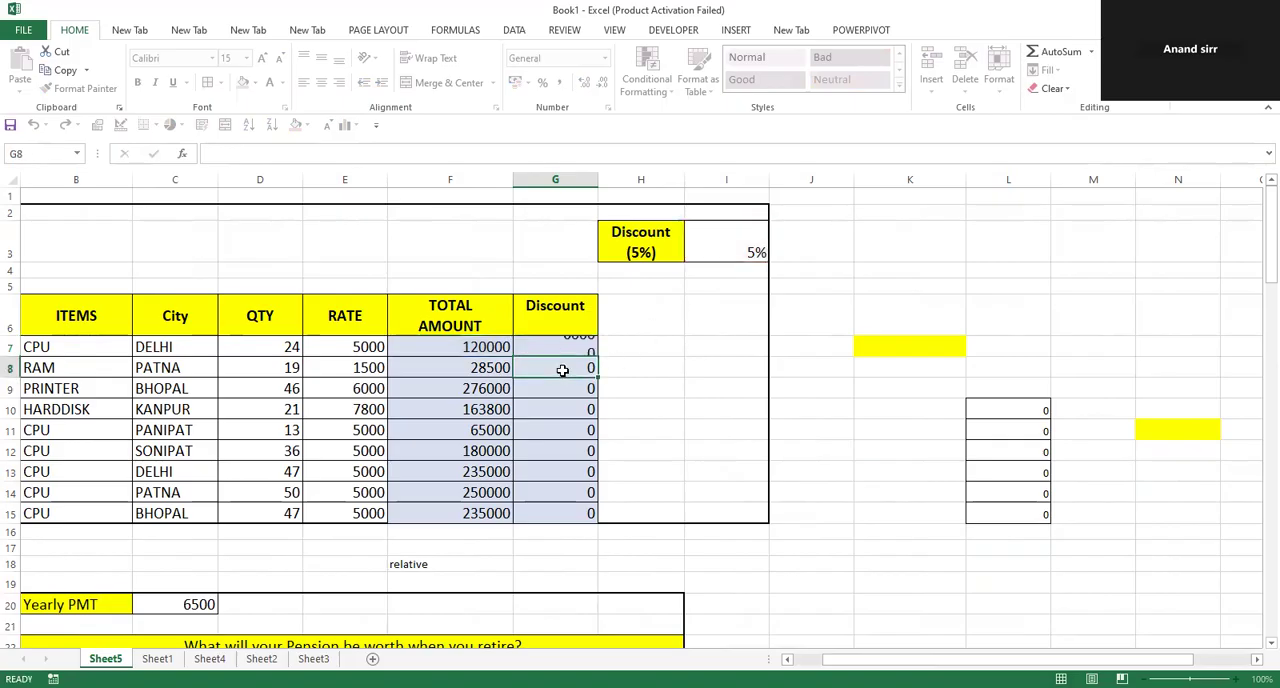
click(545, 345)
double_click(545, 345)
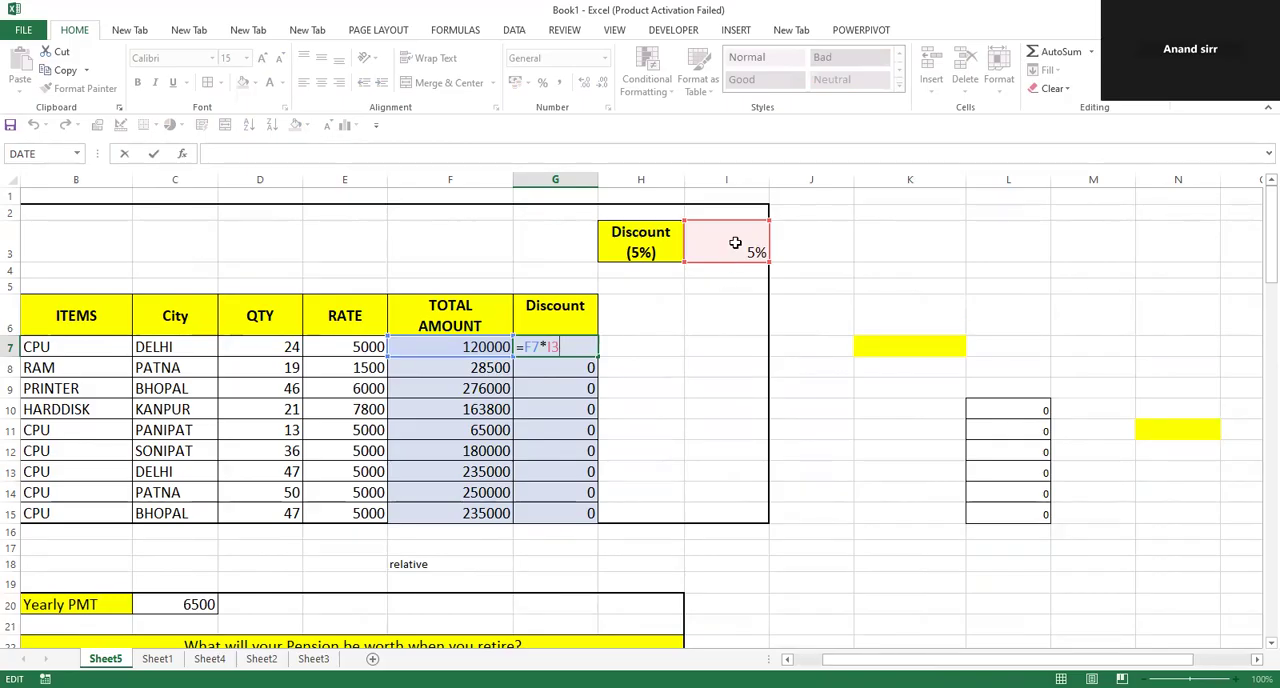
key(Return)
double_click(562, 375)
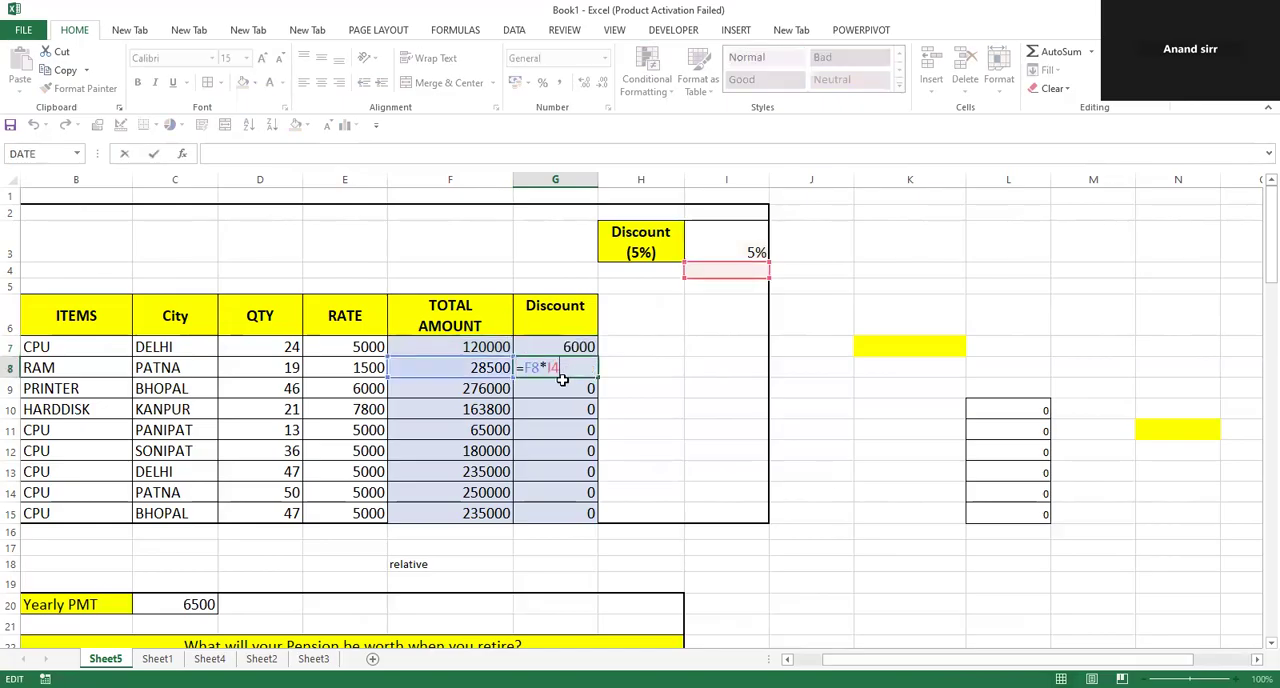
key(Return)
double_click(569, 388)
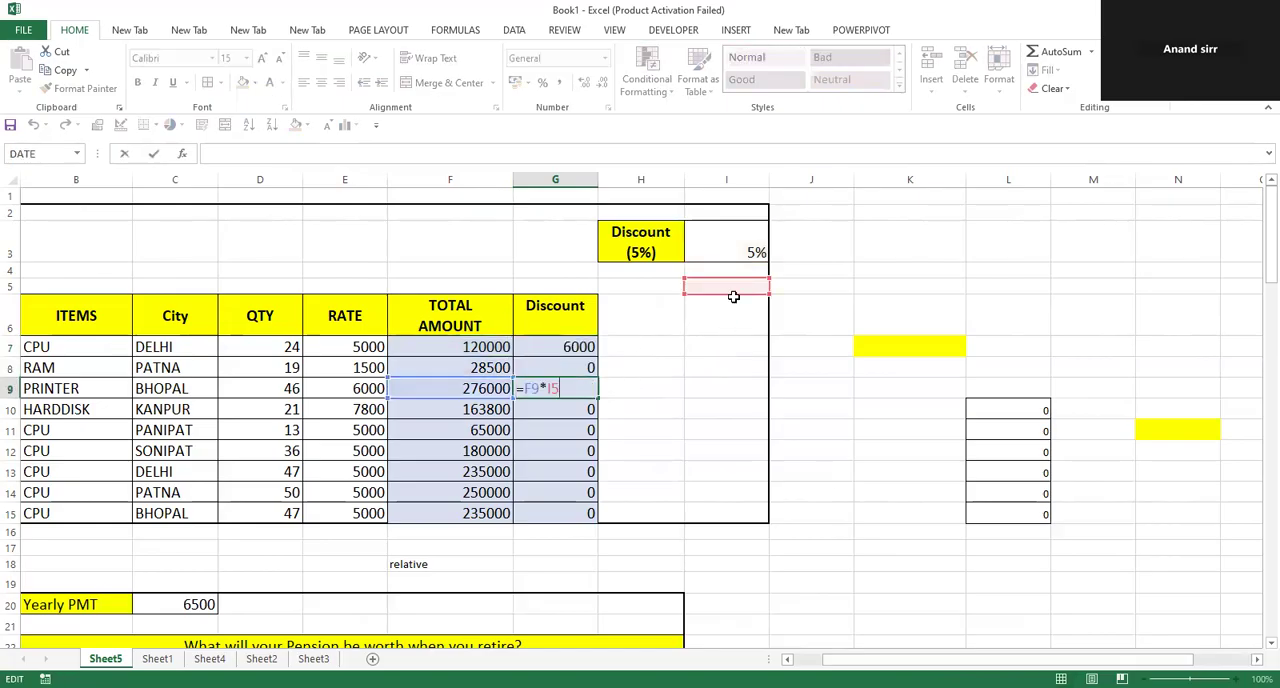
double_click(572, 347)
drag(417, 357, 462, 479)
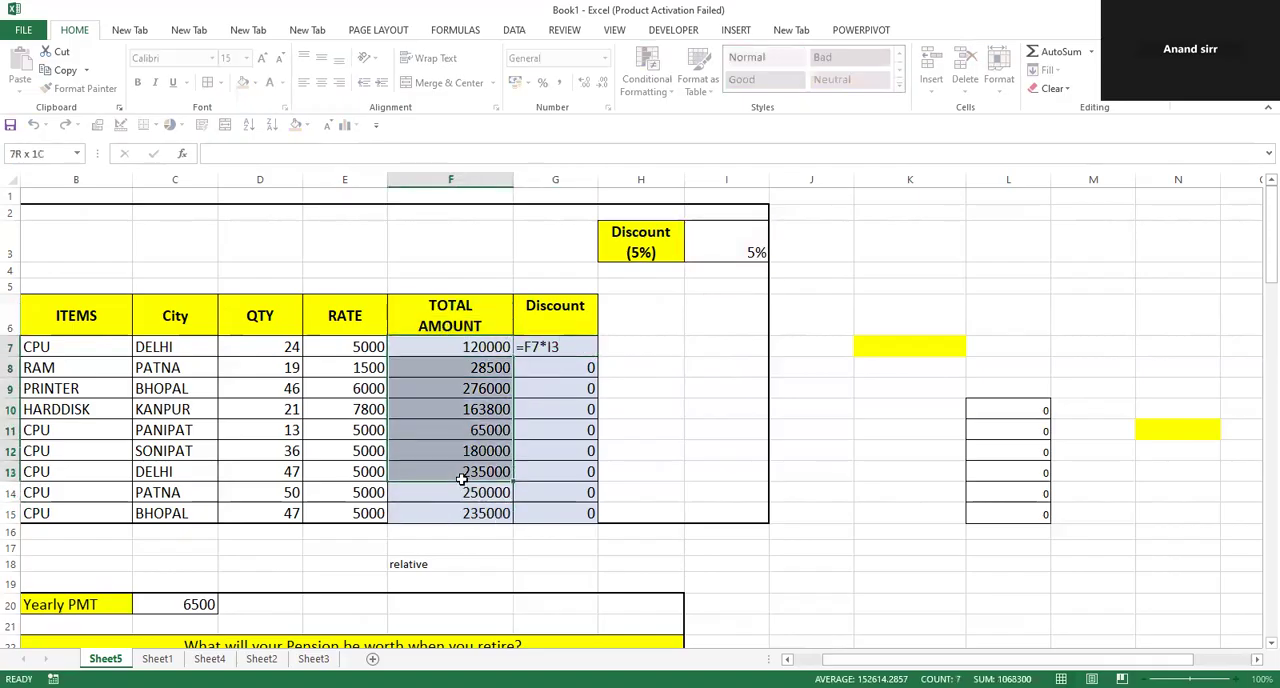
click(743, 267)
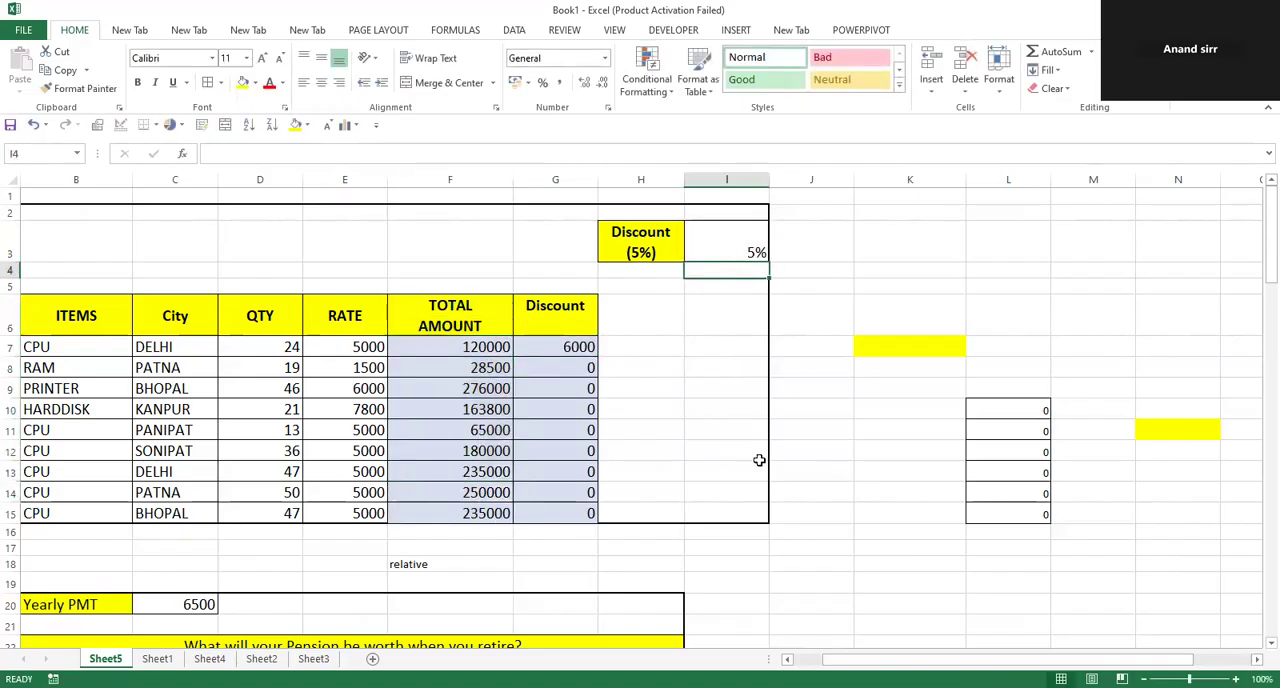
Recheck the Discount formulas from G7 down to G15, comparing their column I references with the rate cell I3.
click(588, 347)
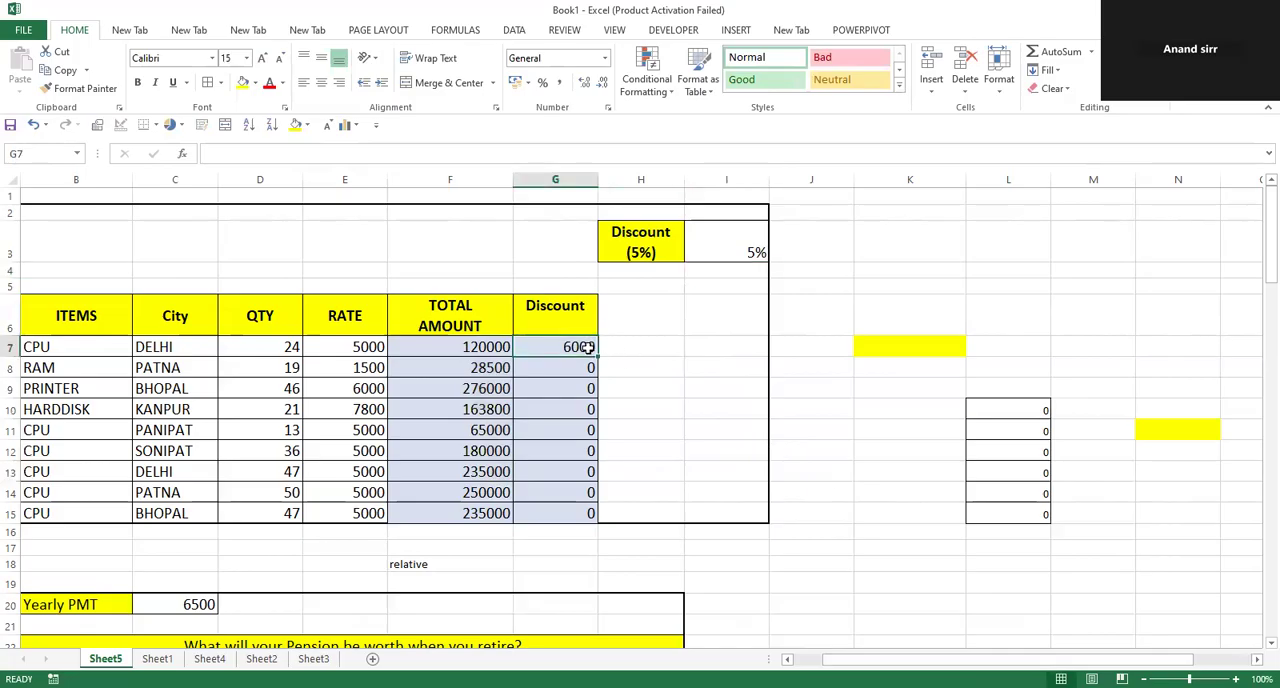
key(F2)
key(Return)
key(F2)
key(Return)
key(F2)
key(Return)
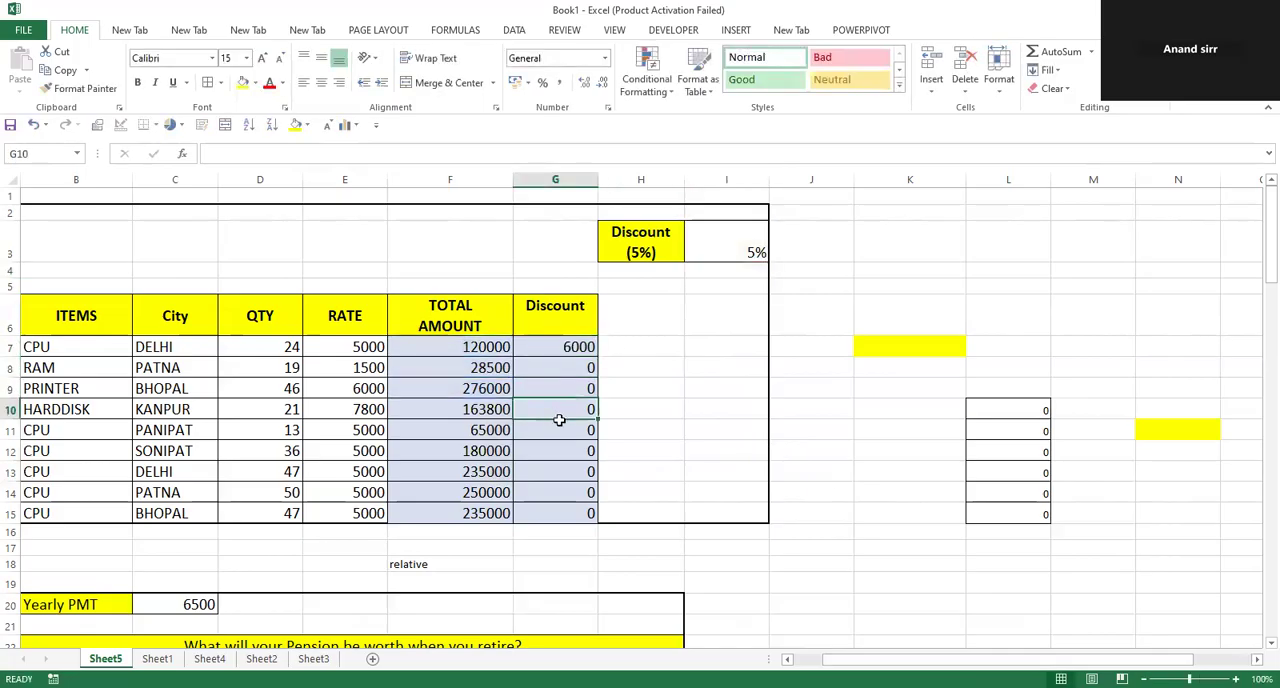
double_click(559, 416)
double_click(562, 473)
double_click(566, 516)
click(693, 369)
Try filling the 5% discount rate from I3 down through I13, and undo the fill.
drag(717, 254, 741, 460)
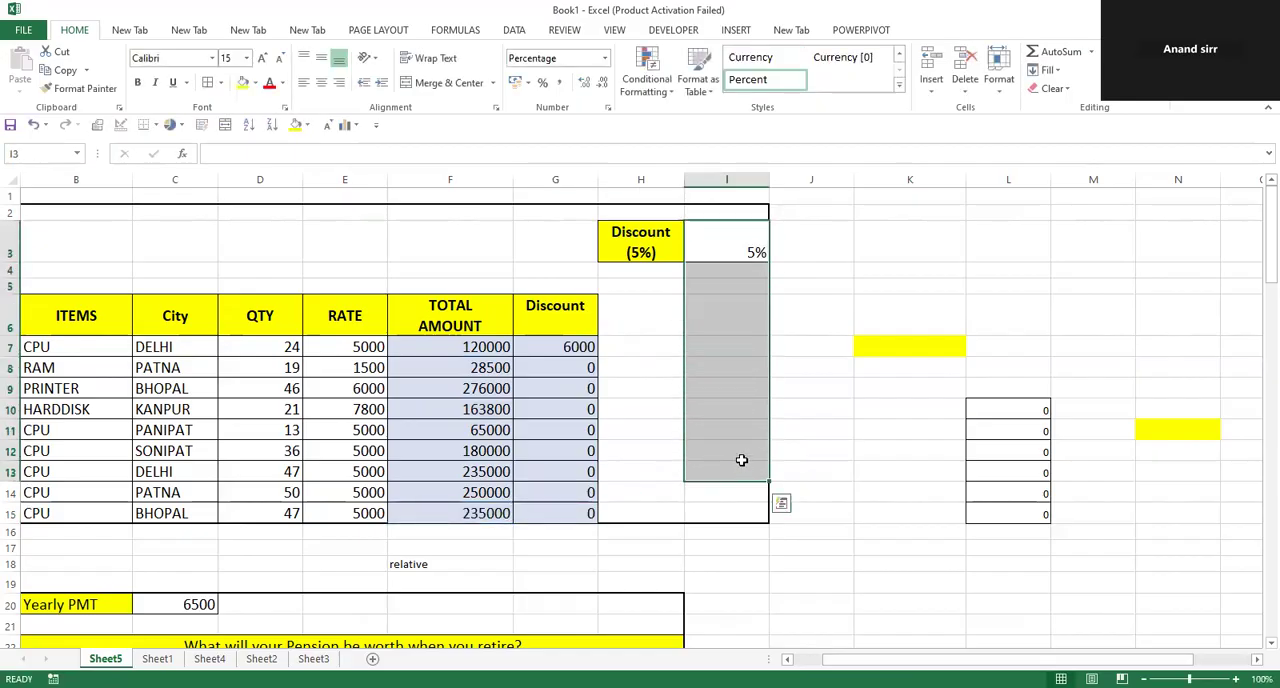
key(ctrl+d)
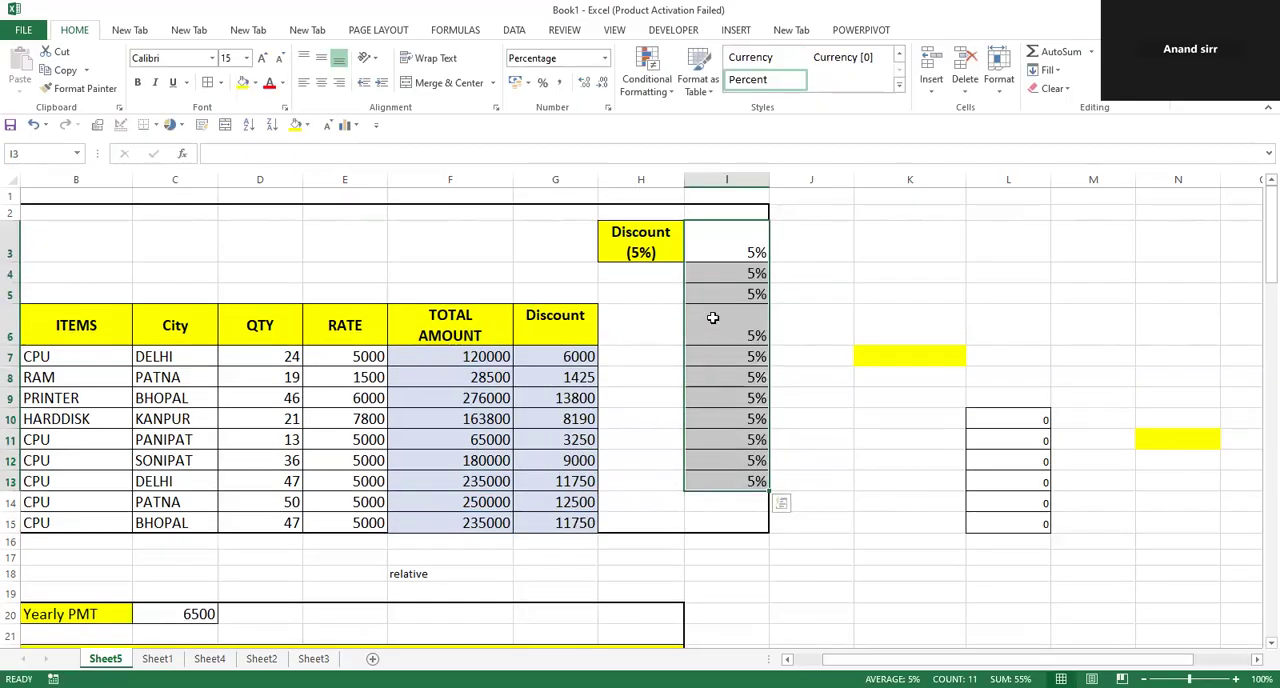
drag(717, 276, 733, 496)
click(846, 528)
key(ctrl+z)
click(805, 389)
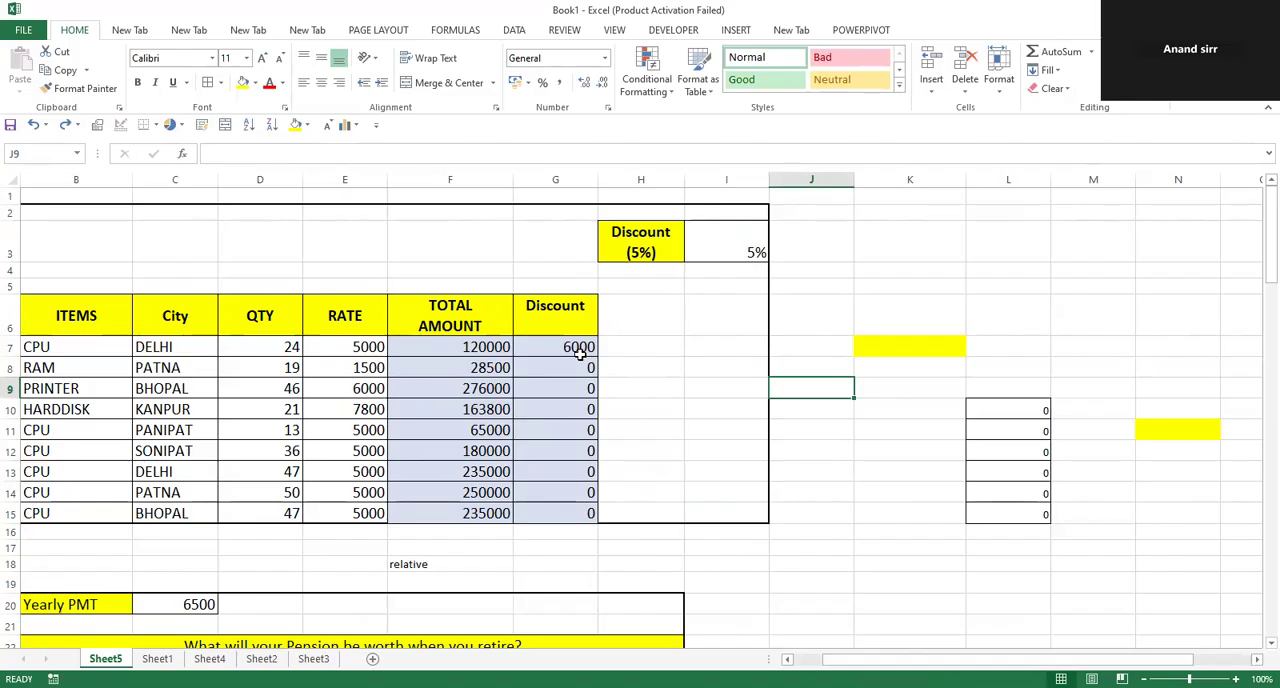
Write the note f4 in the empty cell I6 below the discount rate and clear it again.
drag(580, 354, 558, 511)
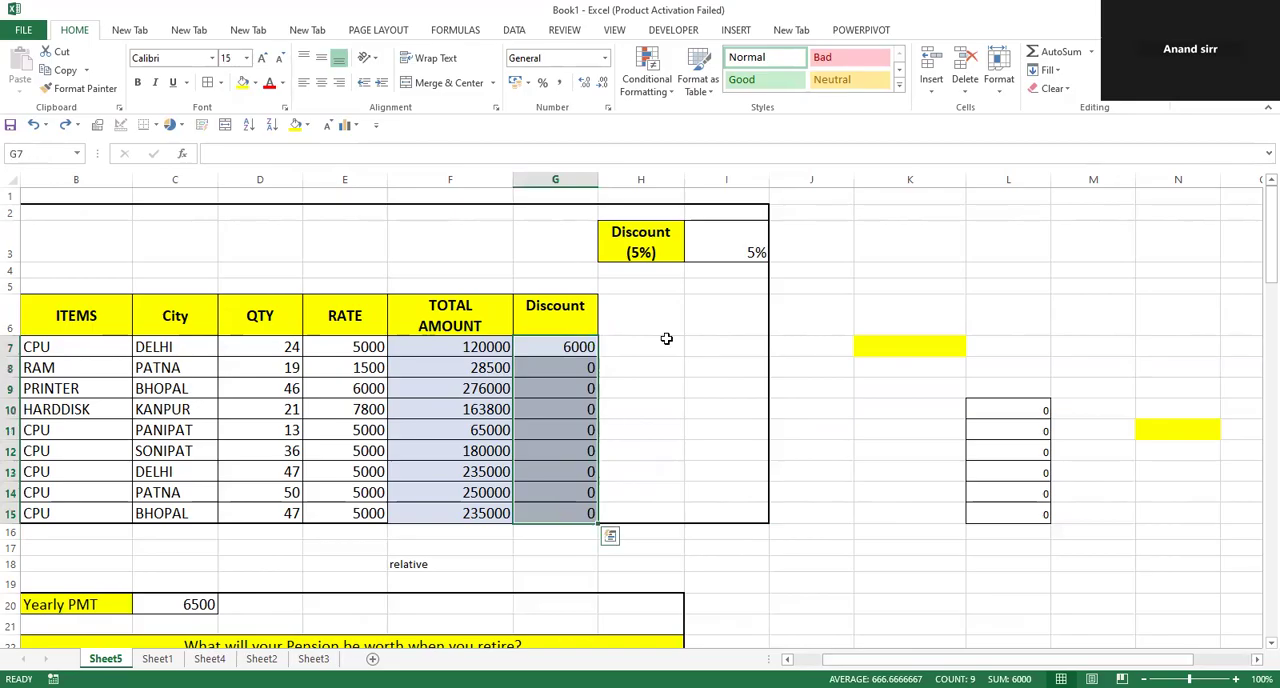
click(738, 246)
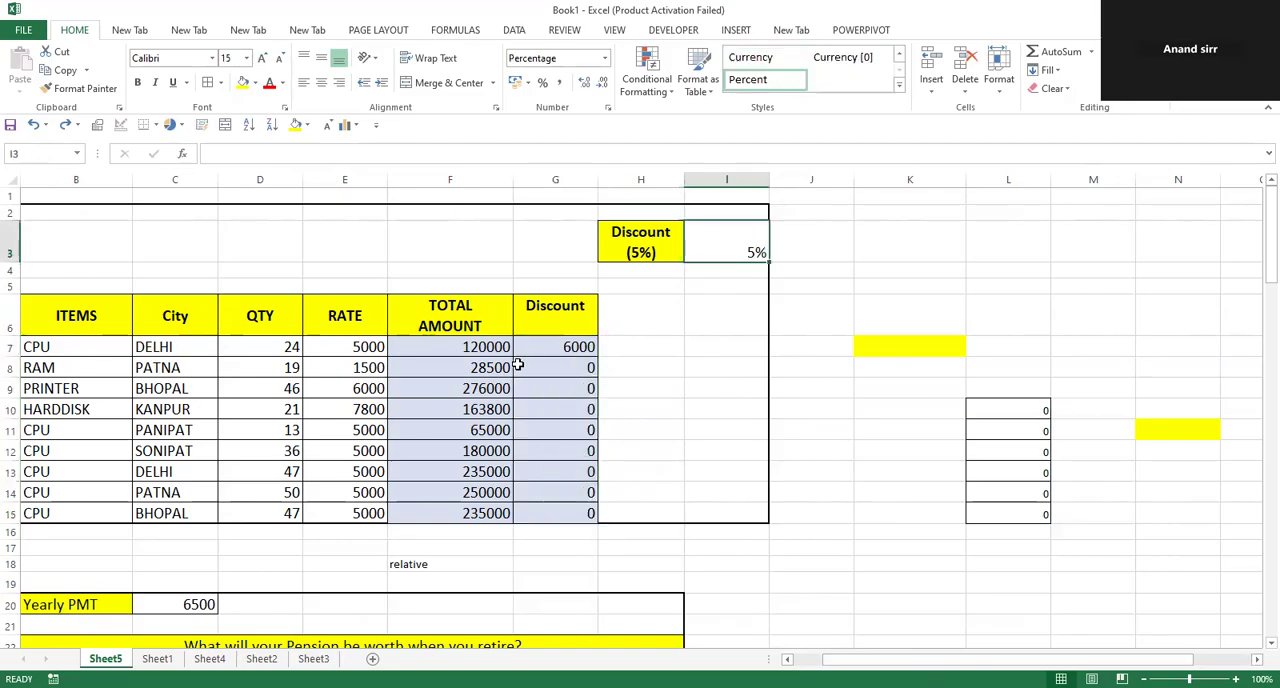
click(732, 322)
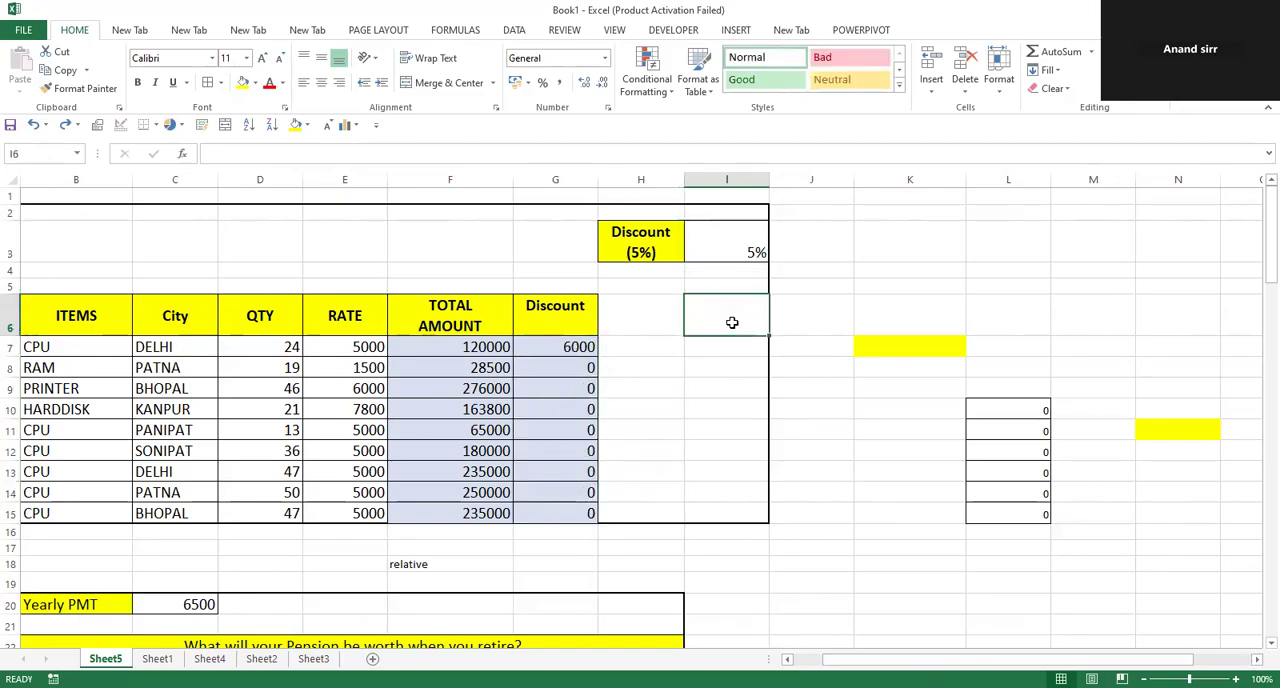
text(f4)
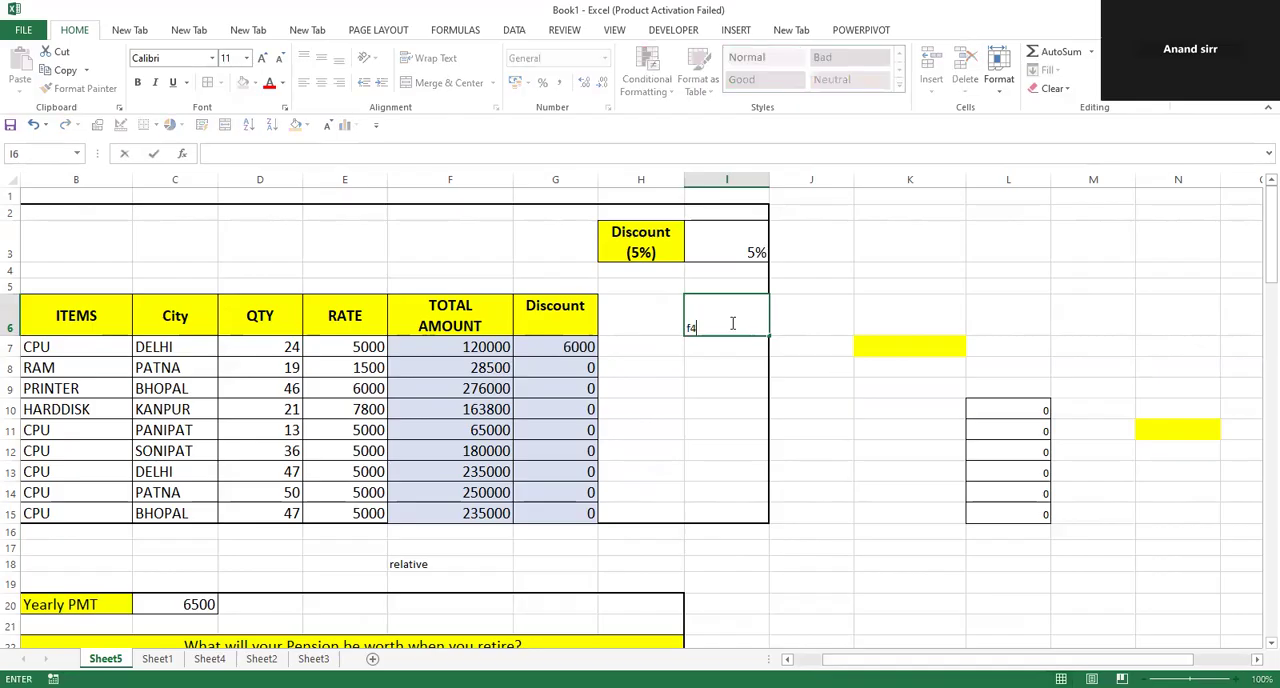
key(Return)
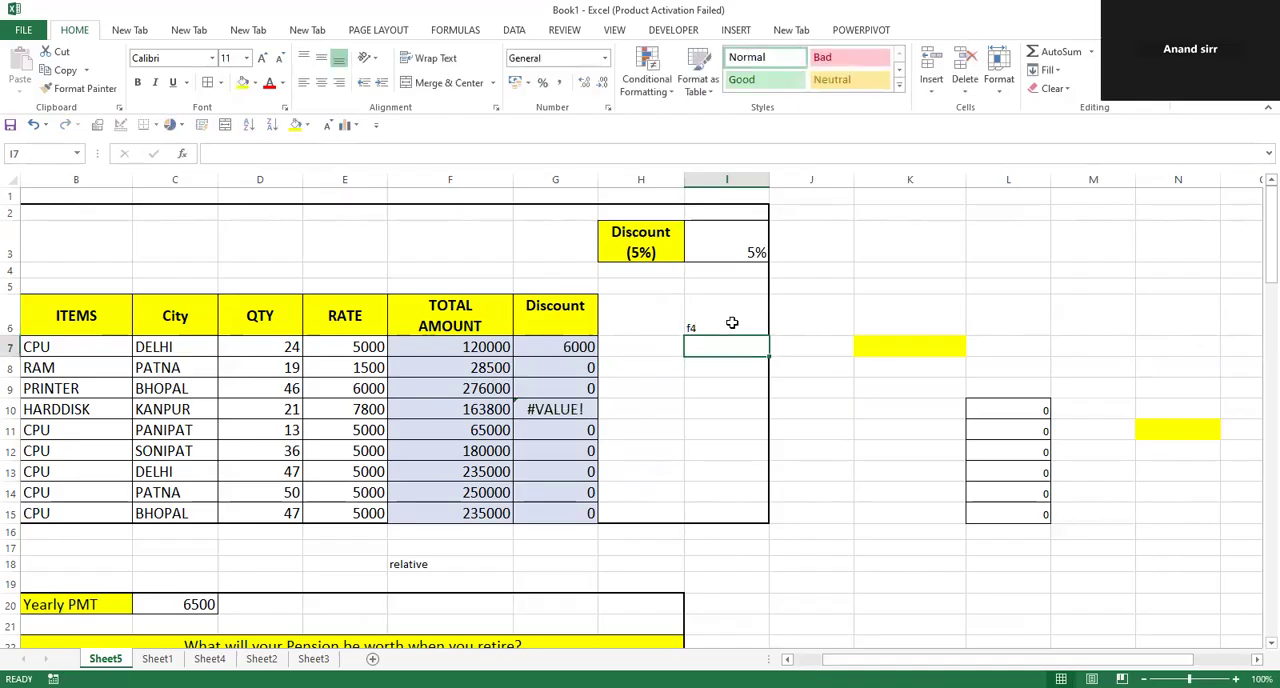
click(732, 322)
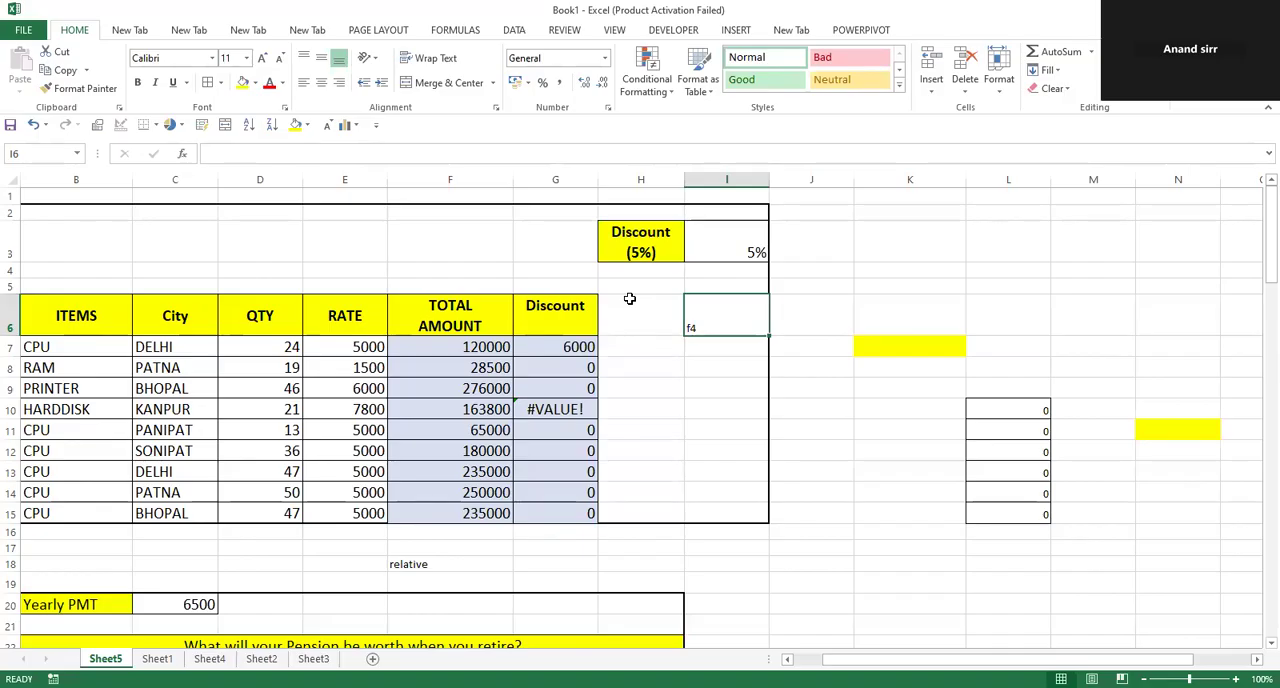
Replace the Discount formulas in G7:G15 with =F7*$I$3, entered in G7 and filled down through G15.
drag(551, 351, 567, 513)
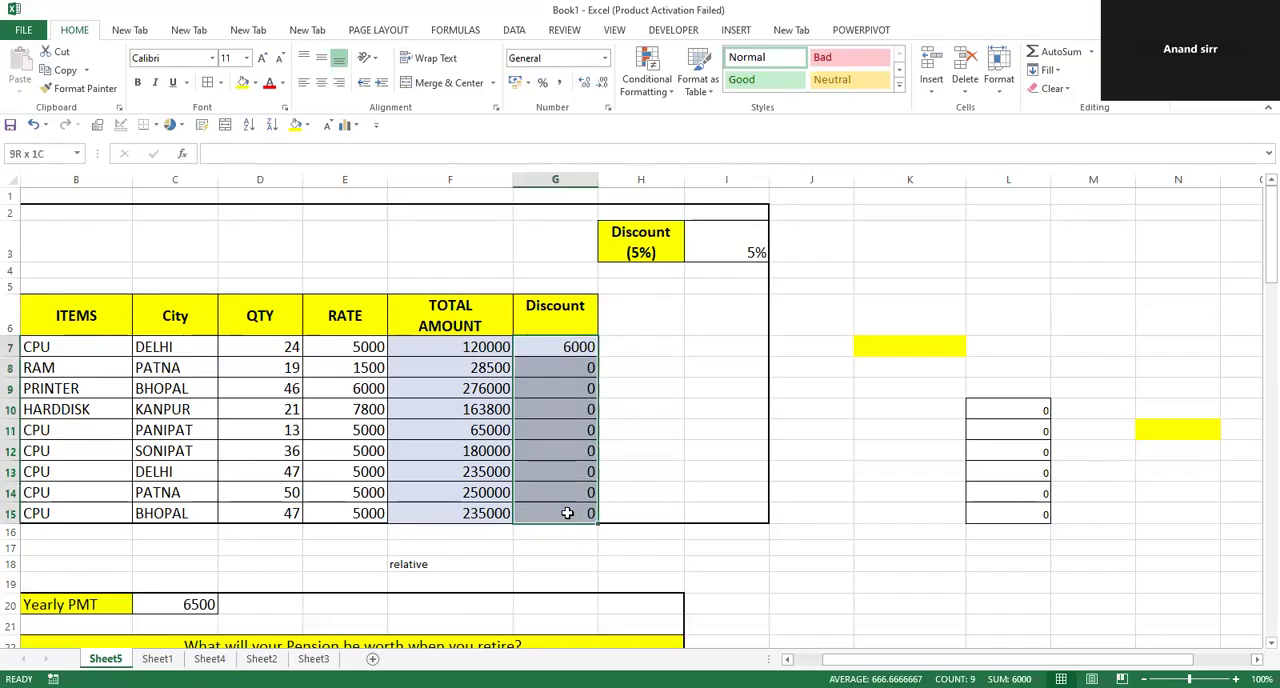
key(Delete)
click(567, 348)
text(=)
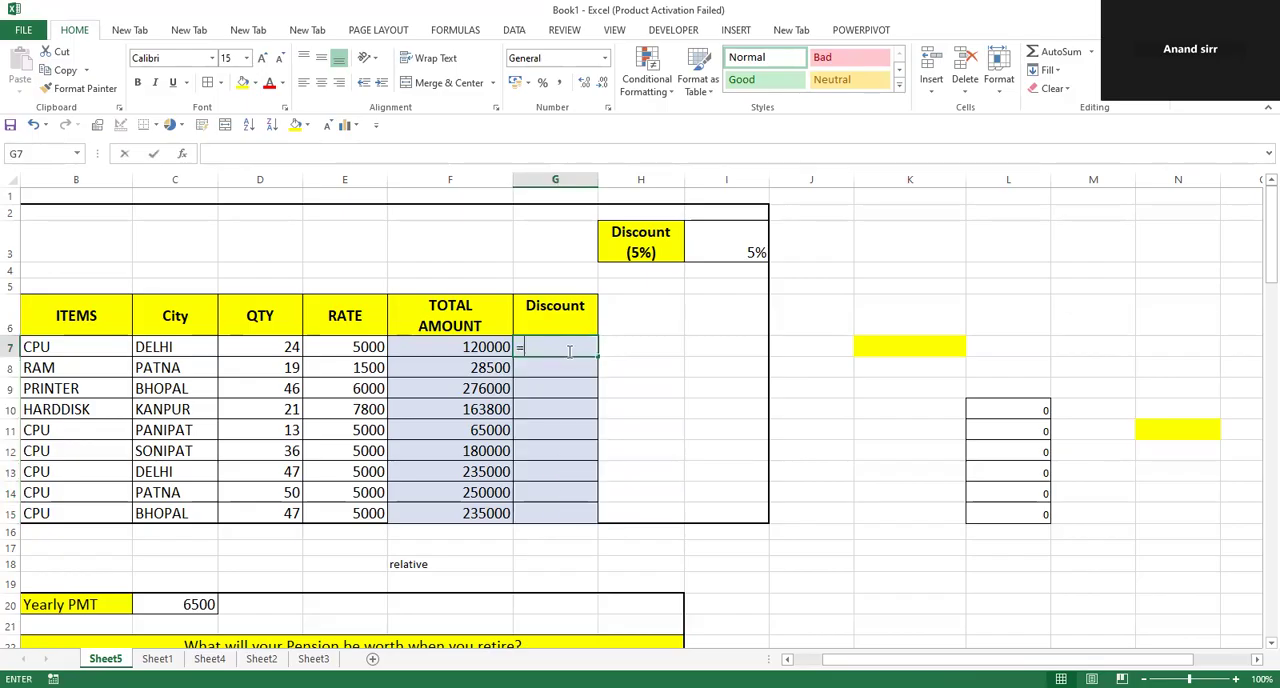
click(497, 349)
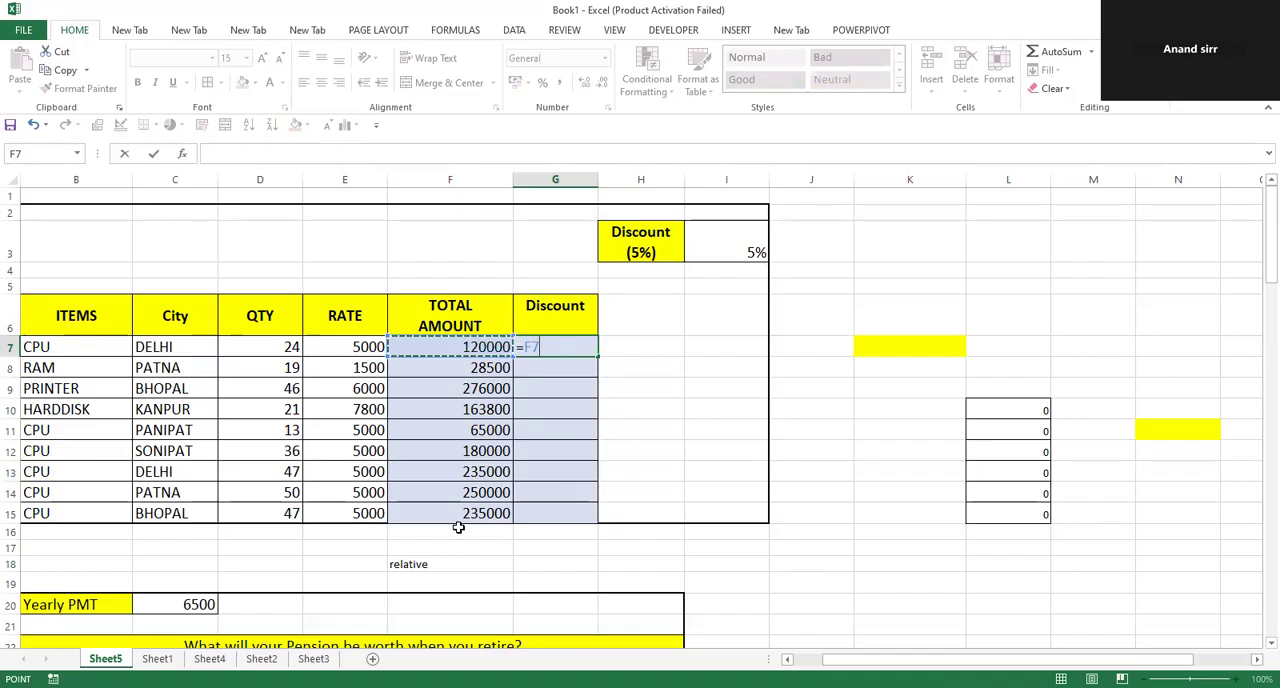
text(*)
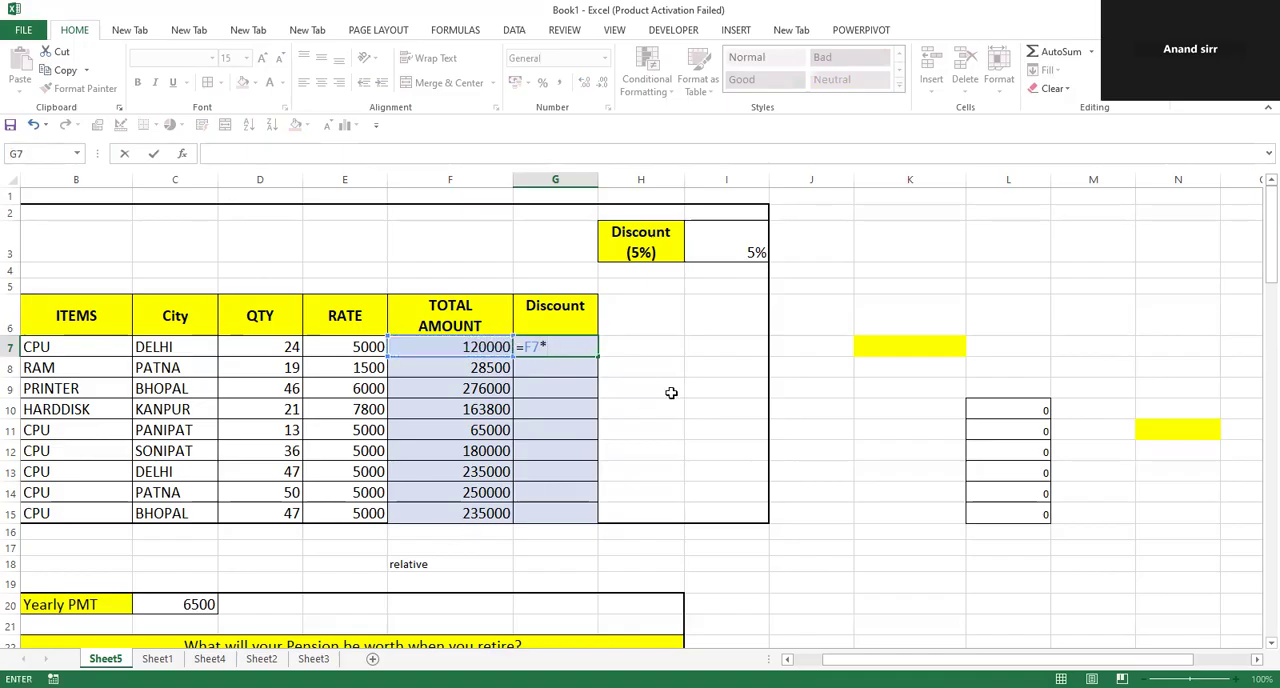
click(735, 248)
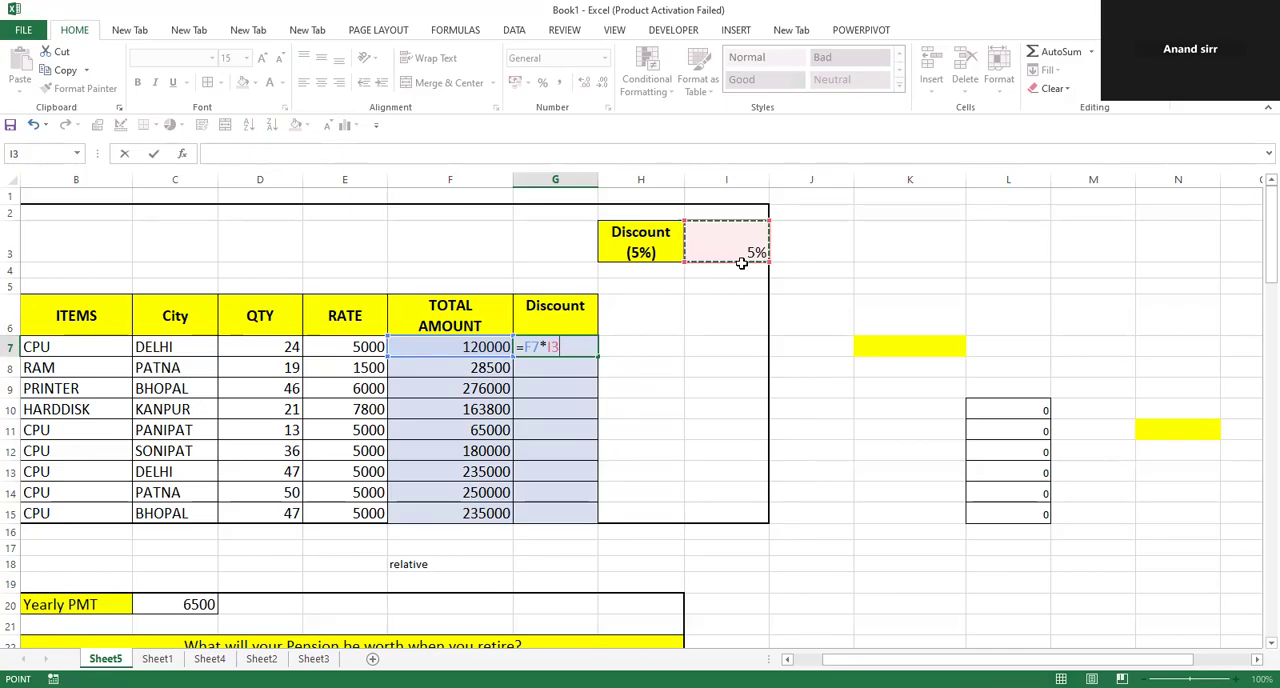
key(F4)
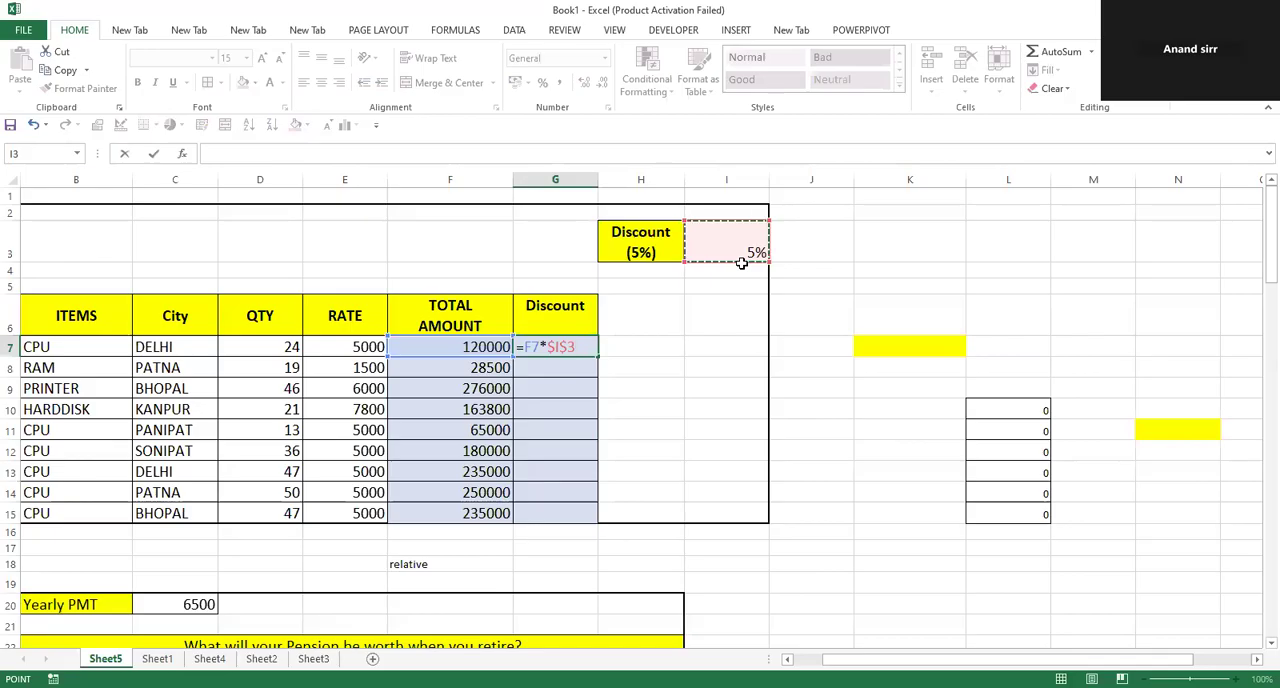
key(ctrl+Return)
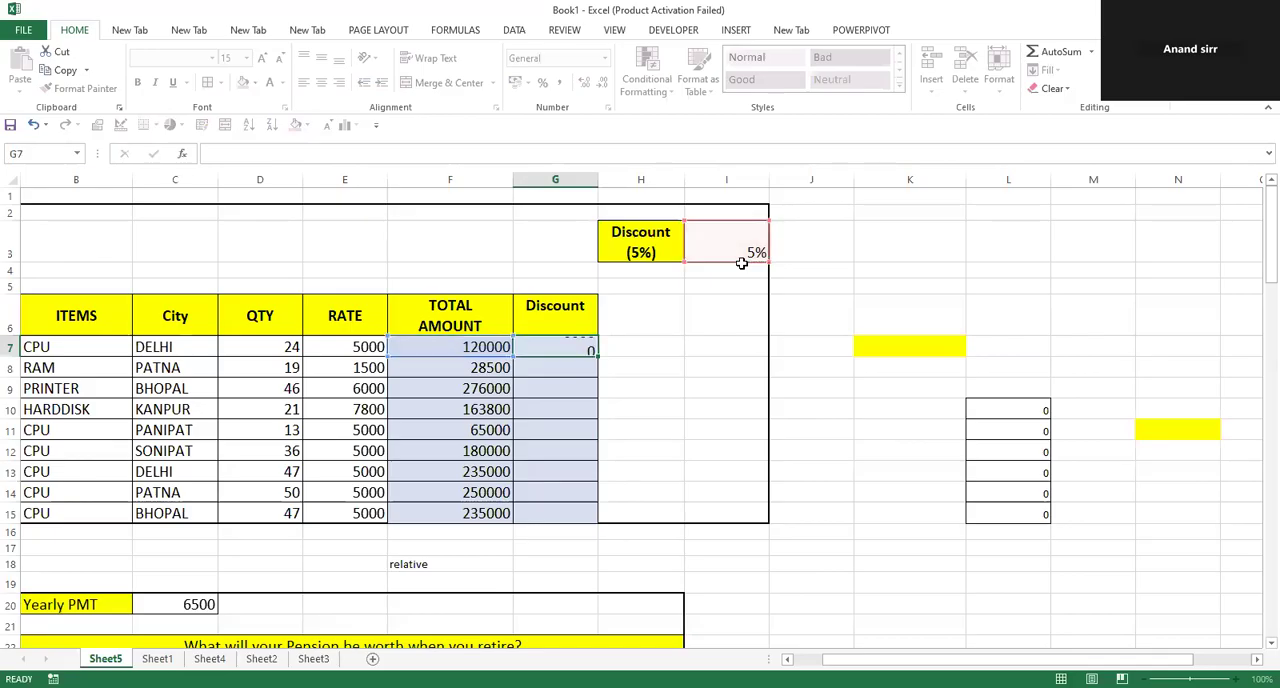
drag(545, 356, 549, 512)
key(ctrl+d)
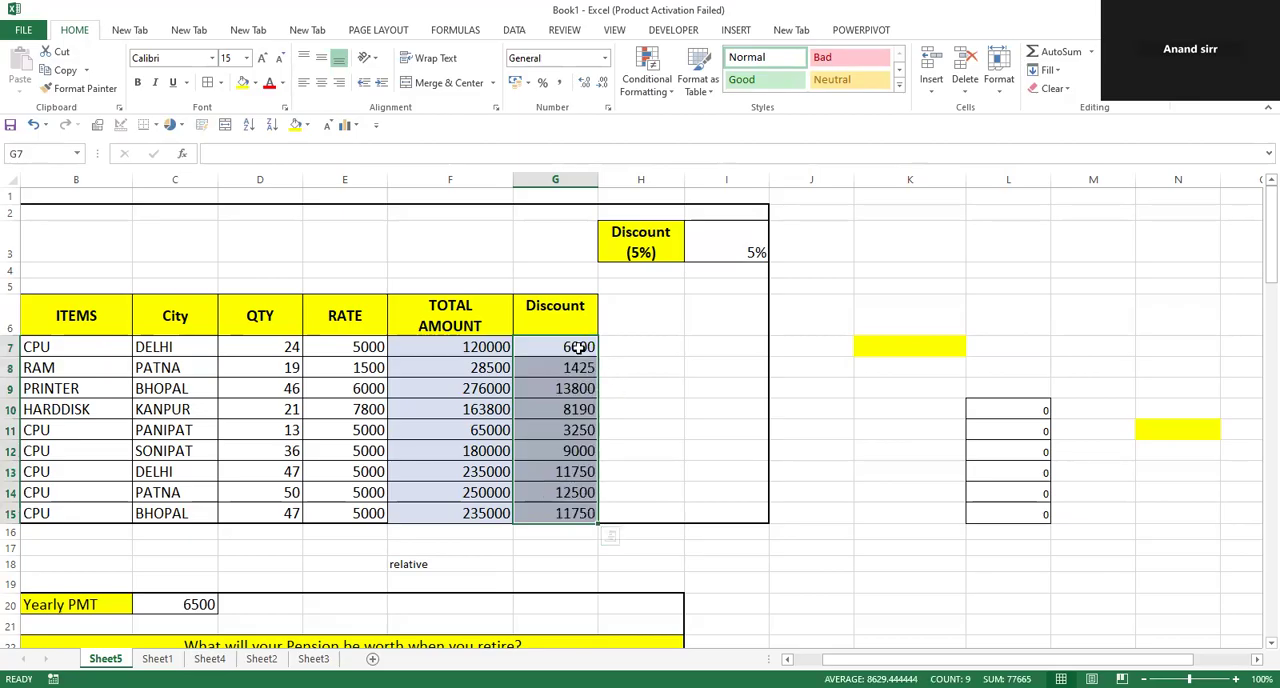
Check the Discount formulas in G7:G9 for the absolute reference, and open the discount rate cell I3 without changing it.
double_click(578, 346)
double_click(557, 365)
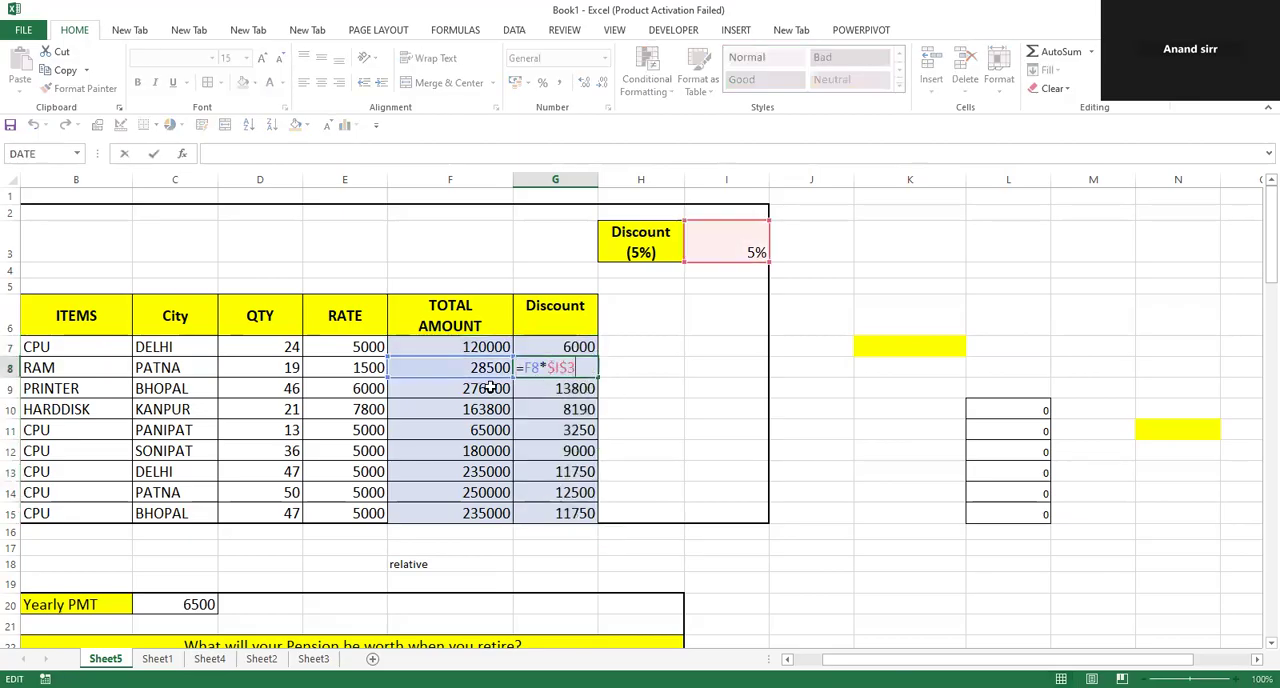
double_click(590, 390)
click(573, 451)
click(565, 514)
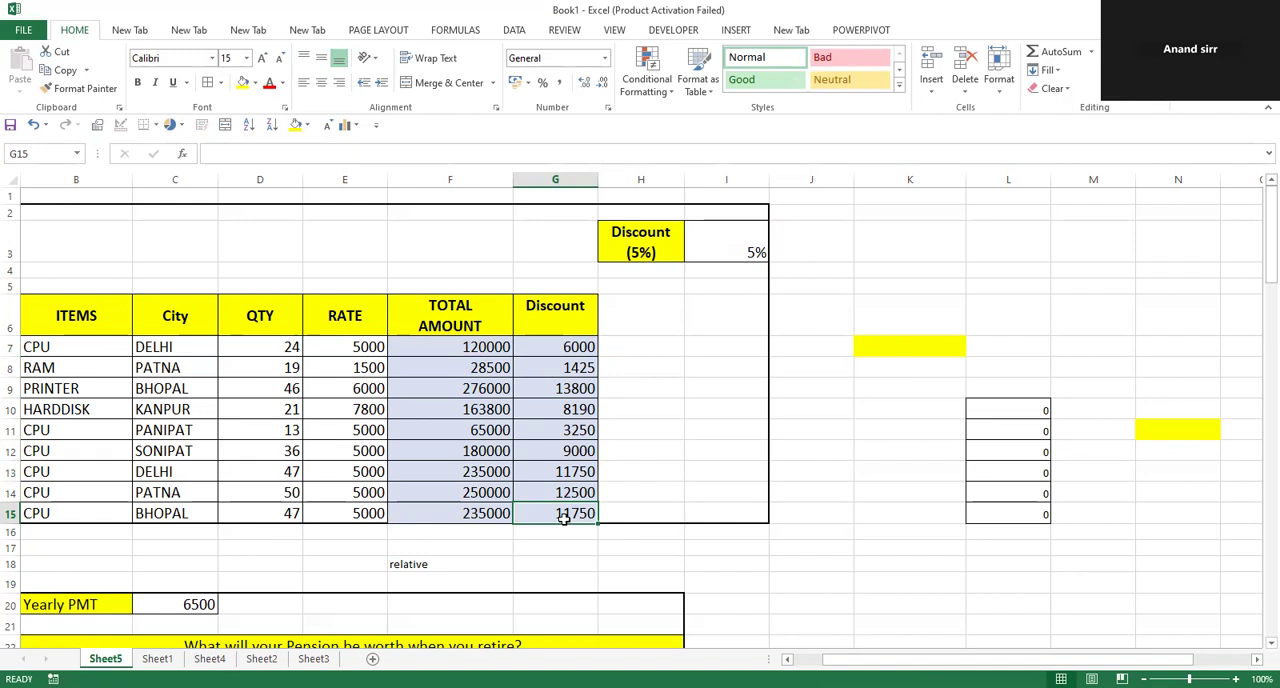
click(733, 223)
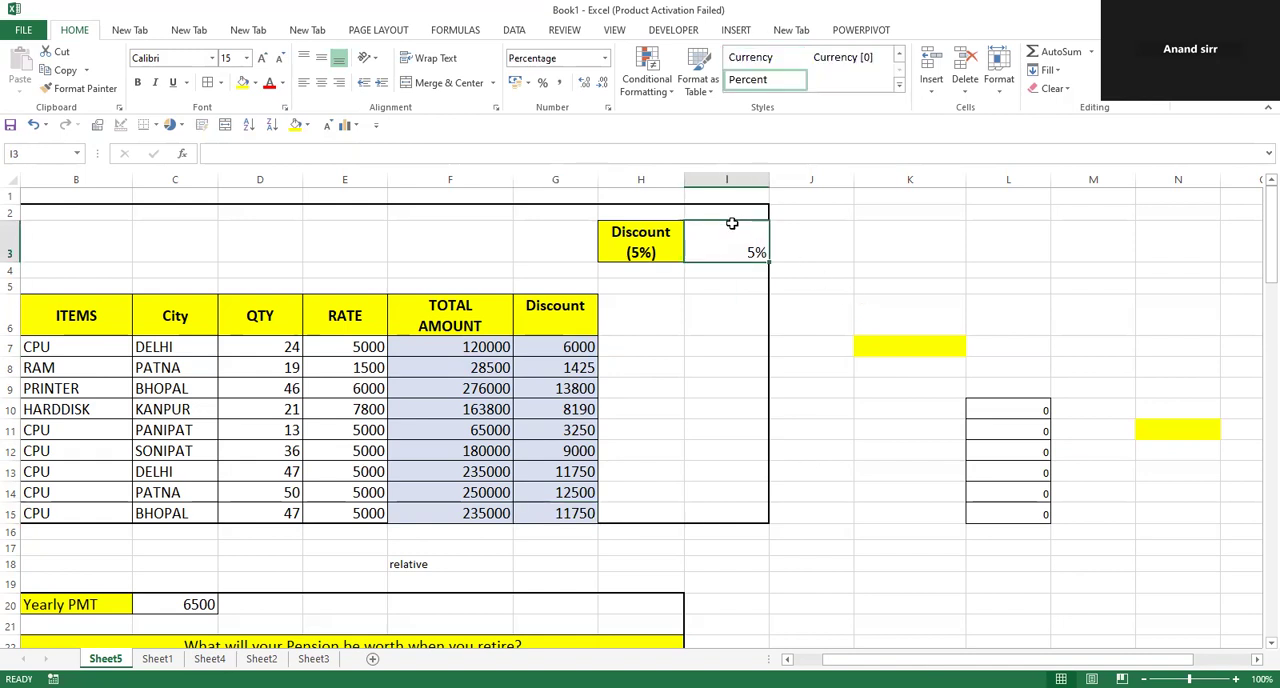
key(F2)
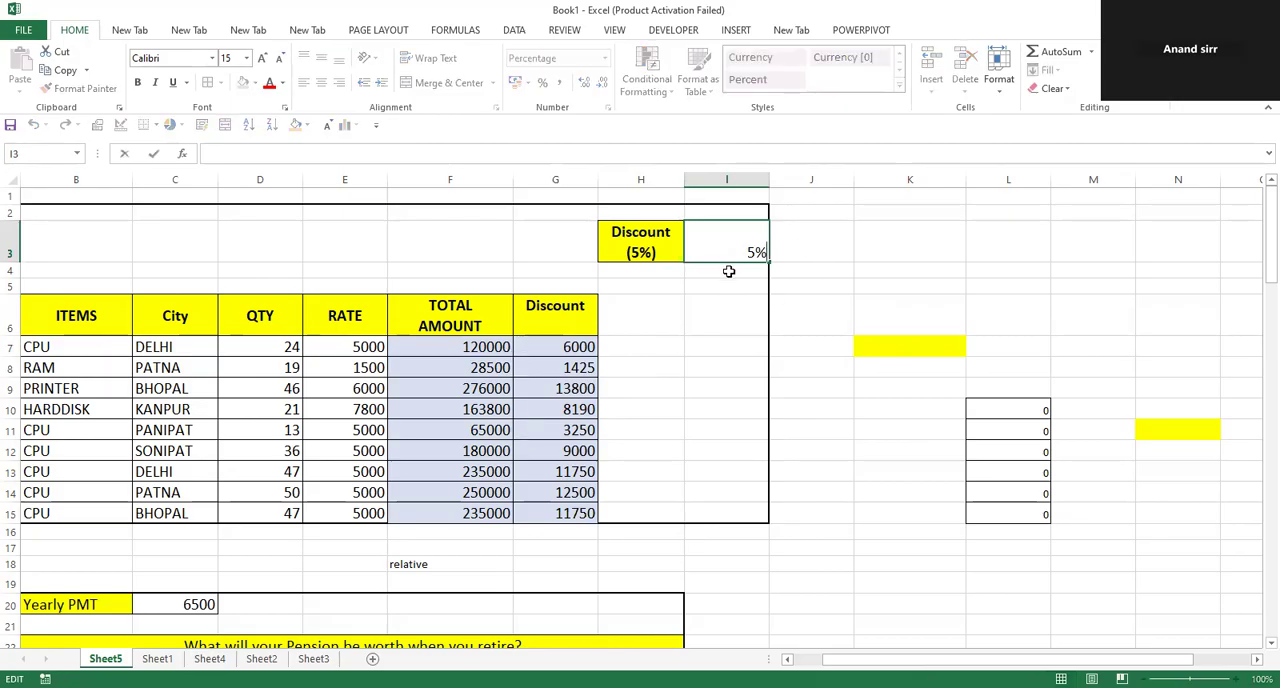
key(Escape)
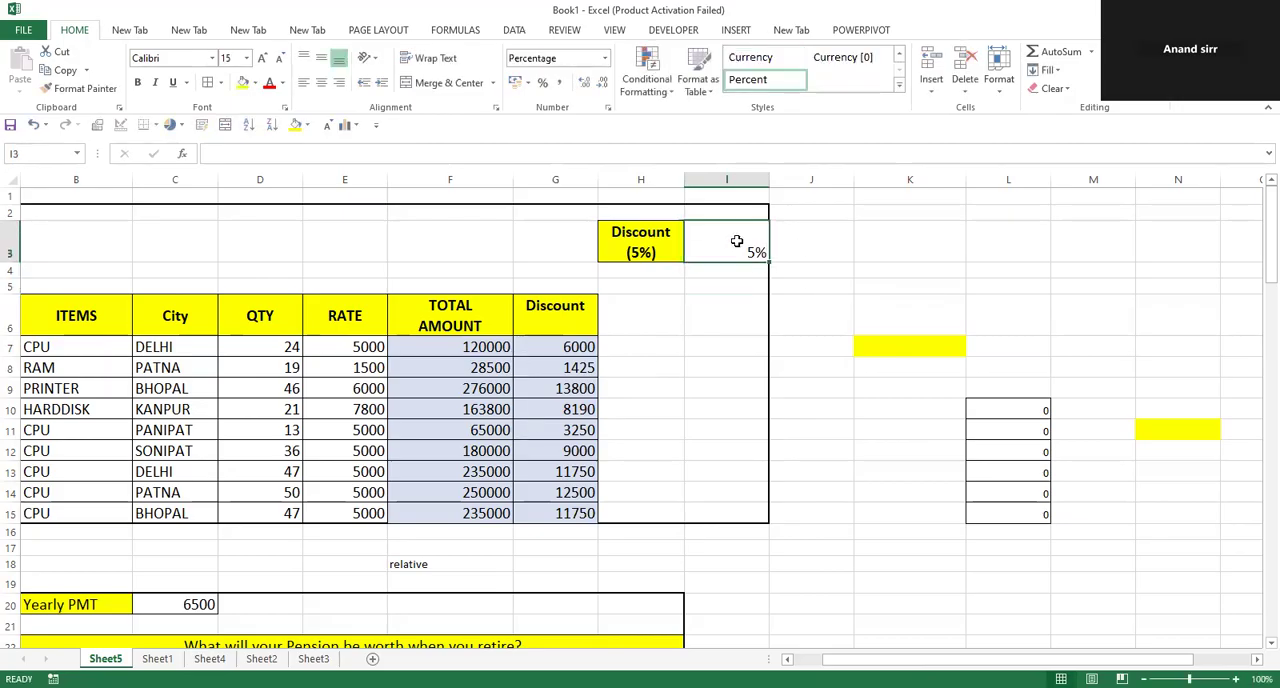
Compare the Discount formulas in G7, G10, G14 and G15 with the fixed rate cell I3.
double_click(580, 346)
double_click(580, 409)
double_click(580, 492)
double_click(584, 512)
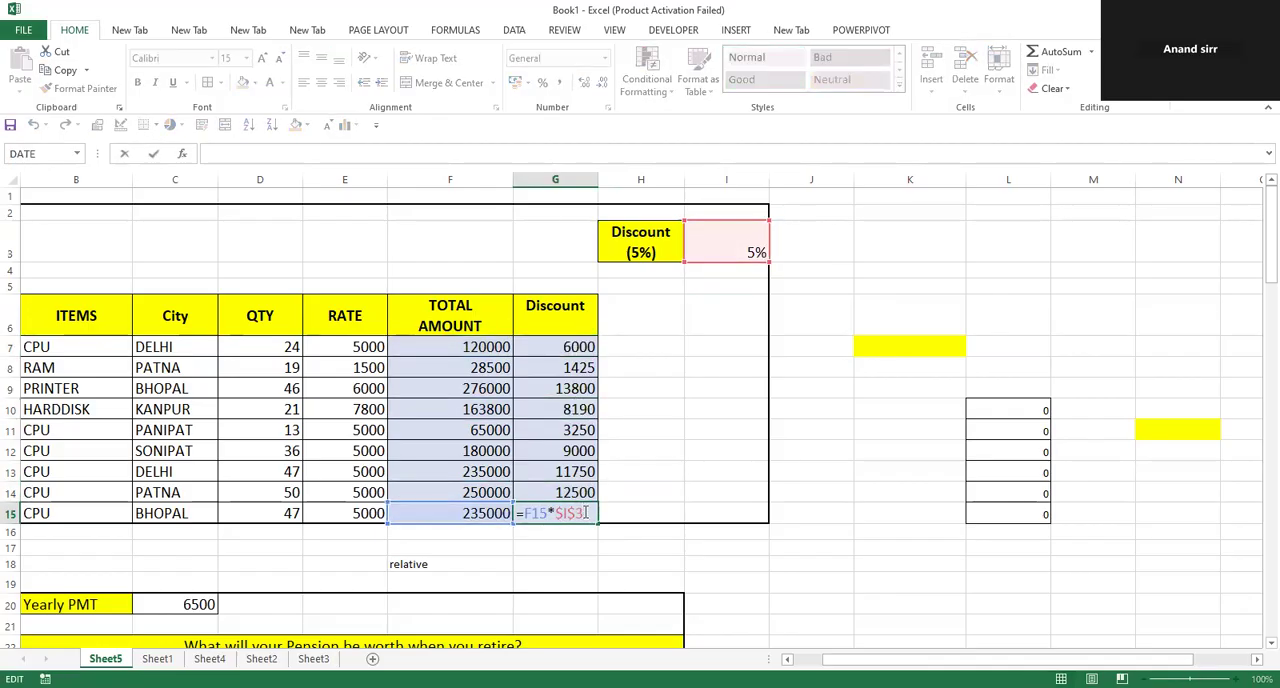
click(706, 345)
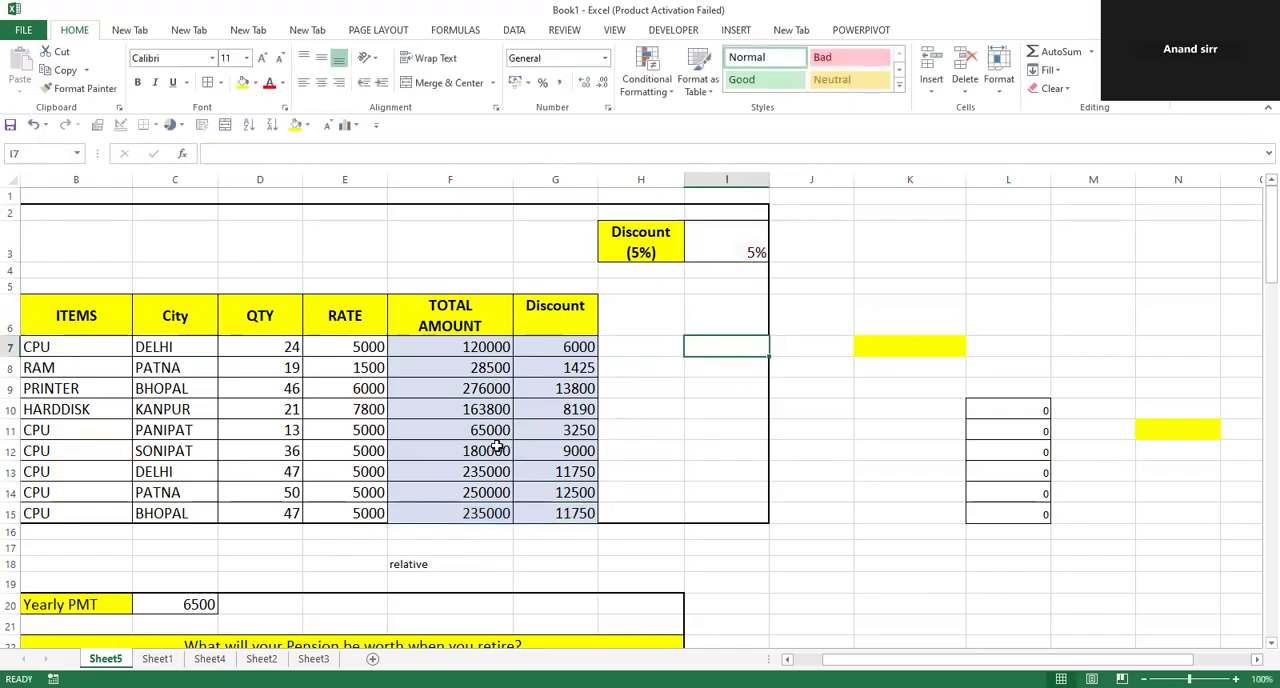
Enter =B24*$C$23 in C24 of the pension table and fill it down through C32.
scroll(495, 447, down, 5)
scroll(495, 447, down, 1)
click(202, 305)
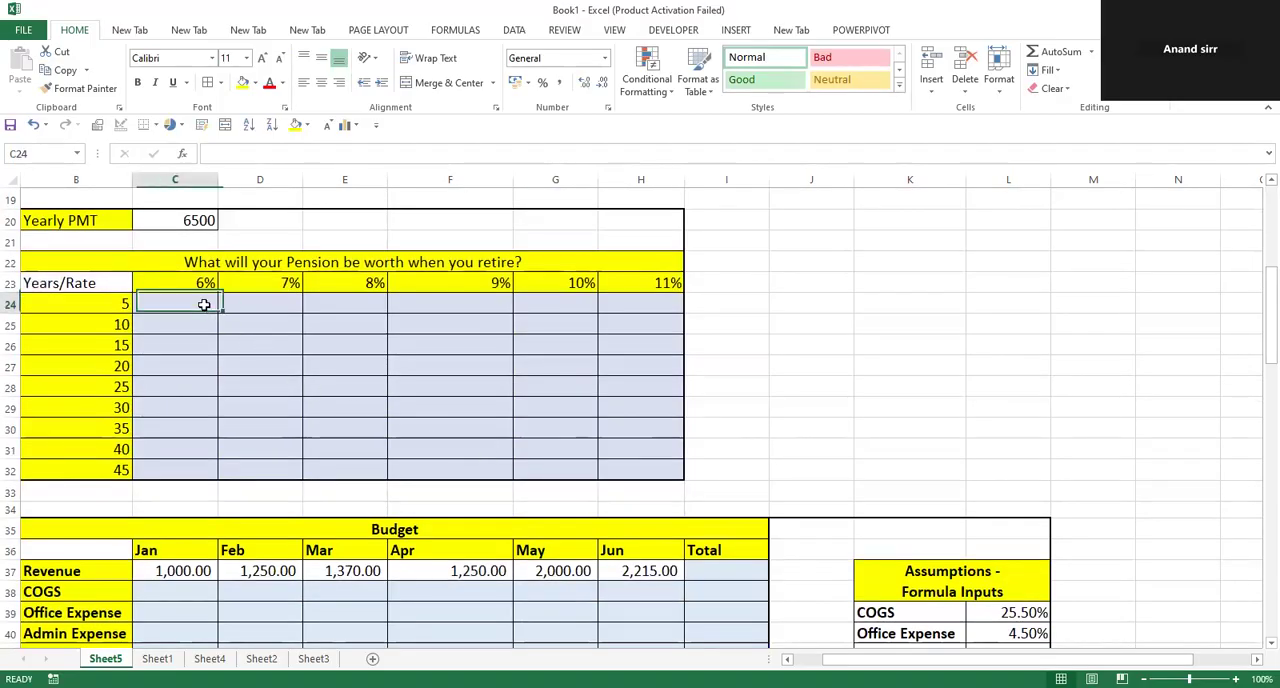
text(=)
click(93, 299)
text(*)
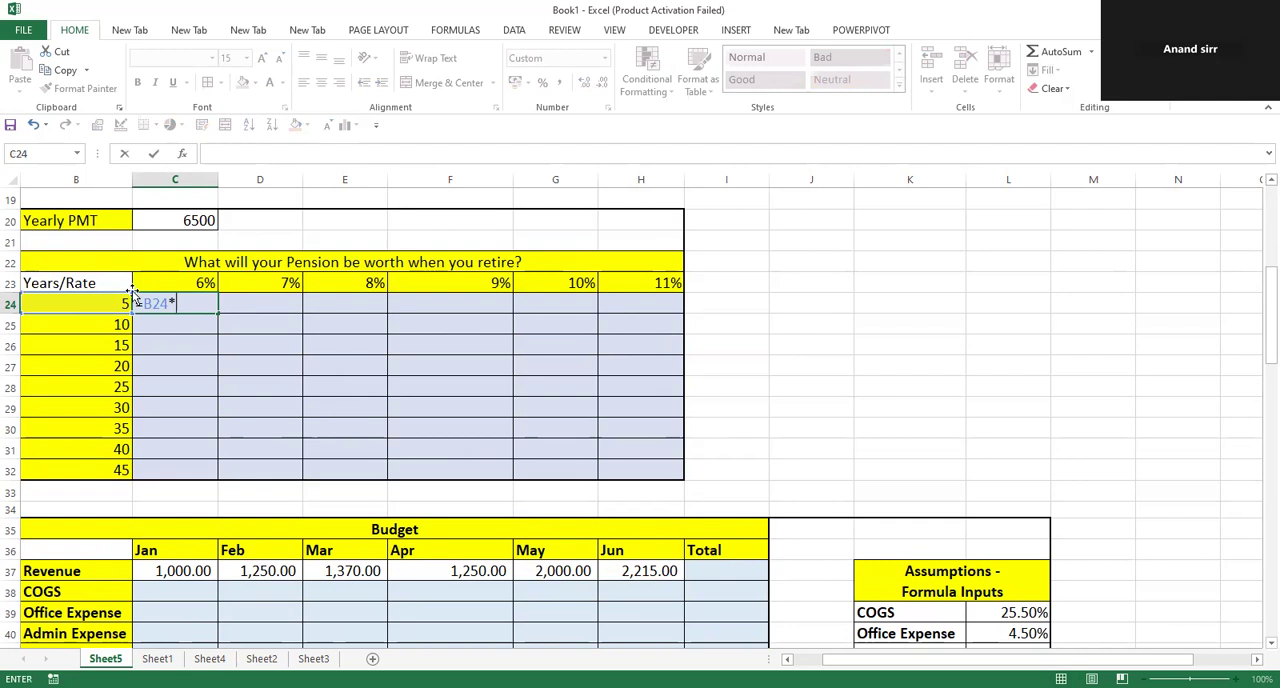
click(156, 283)
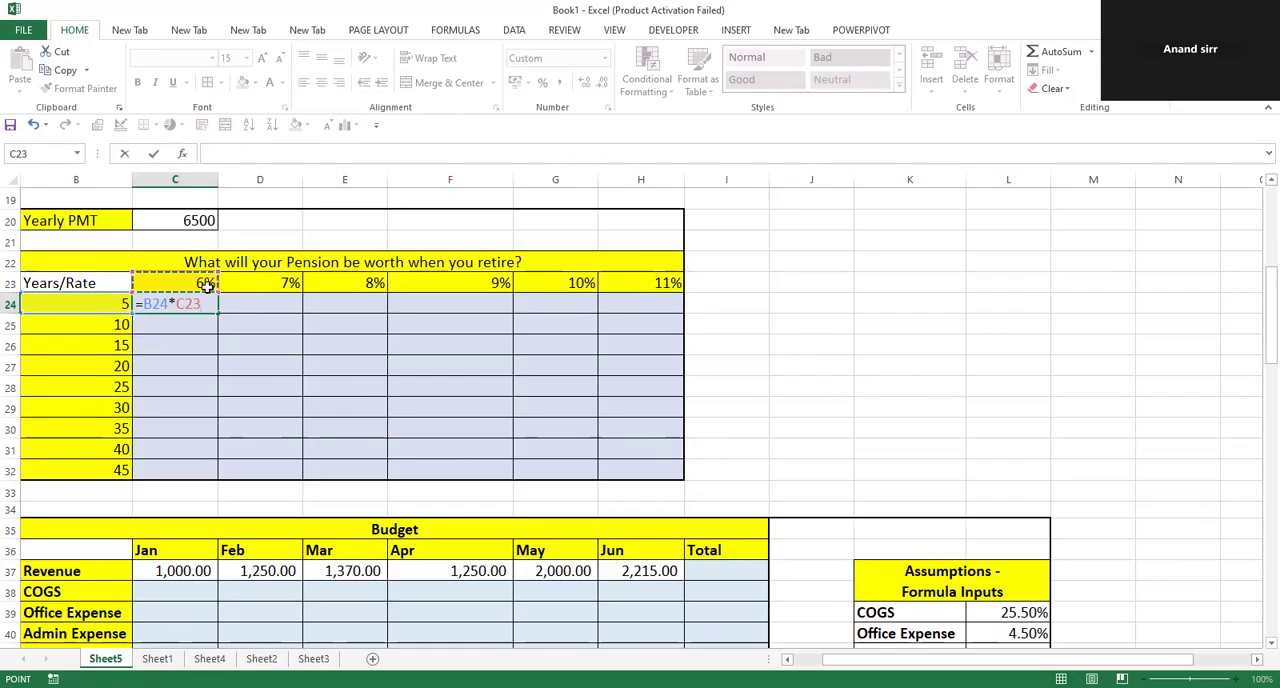
key(F4)
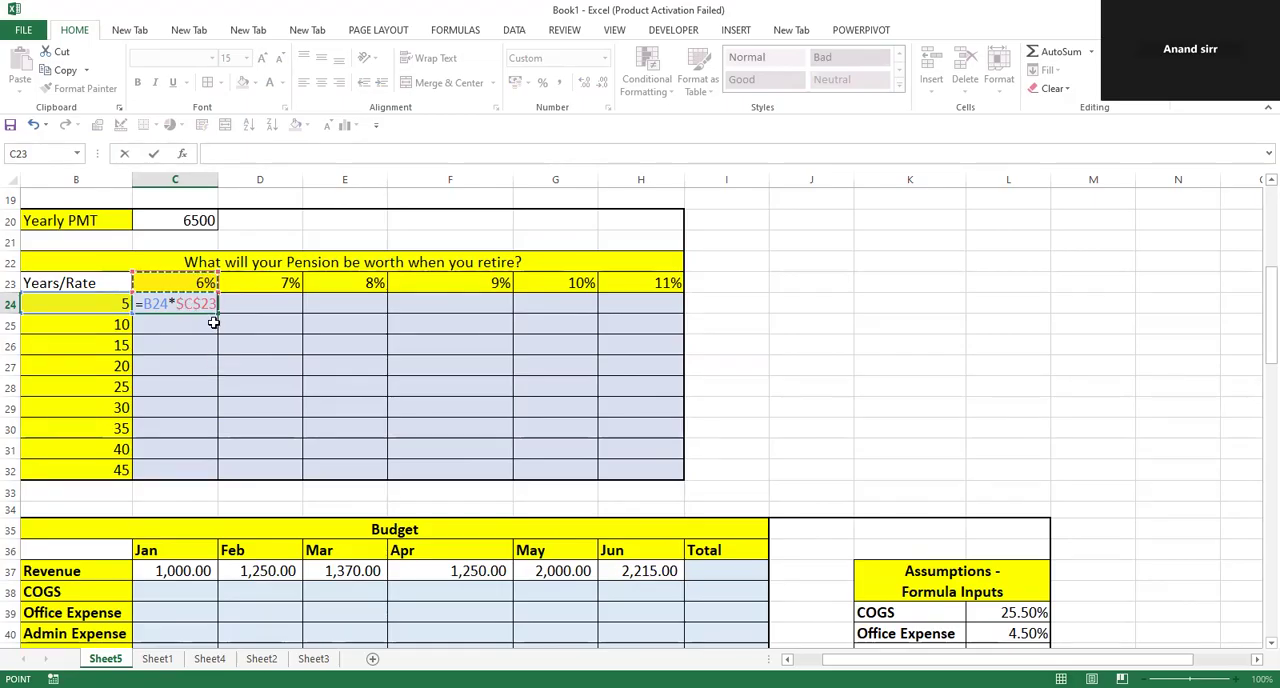
key(Return)
click(201, 306)
drag(220, 313, 220, 472)
Inspect the copied formulas in the pension table's 6% column, from C32 up to C27, for their row and rate references.
click(197, 468)
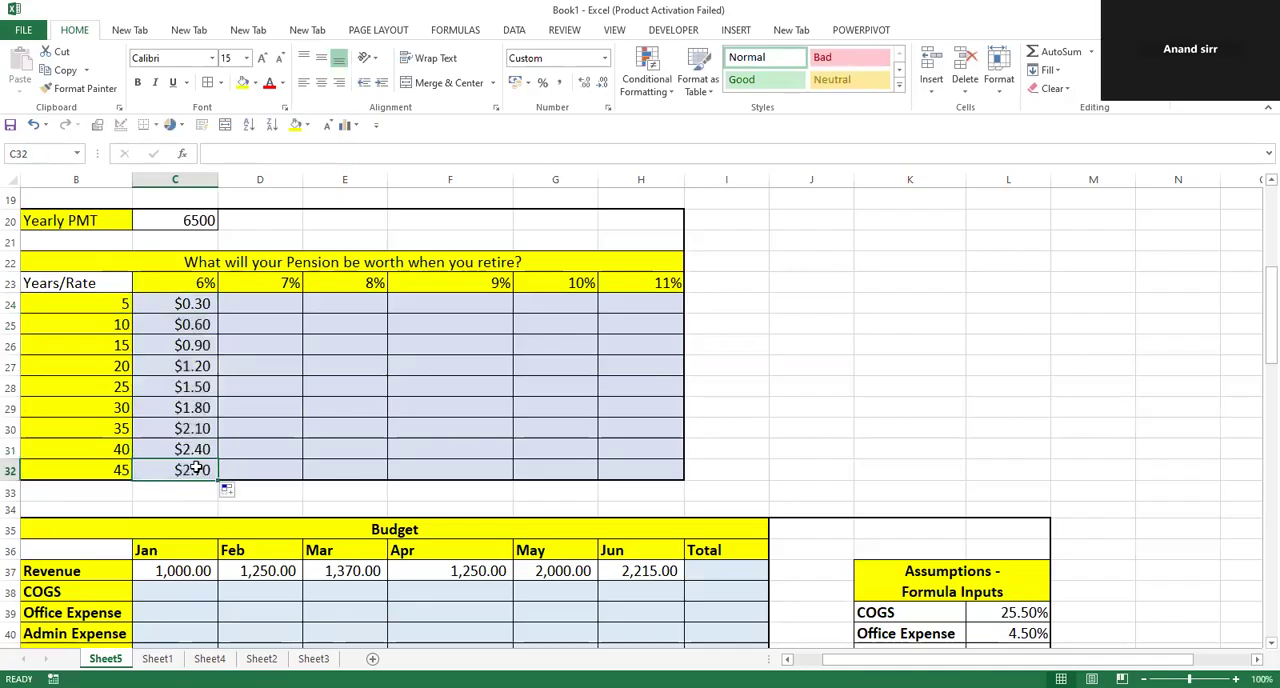
double_click(197, 468)
click(184, 451)
double_click(177, 408)
click(193, 358)
double_click(193, 358)
click(846, 446)
Calculate Earned Commission with =C51*$B$48 in C52 and fill it across through L52.
scroll(400, 349, down, 6)
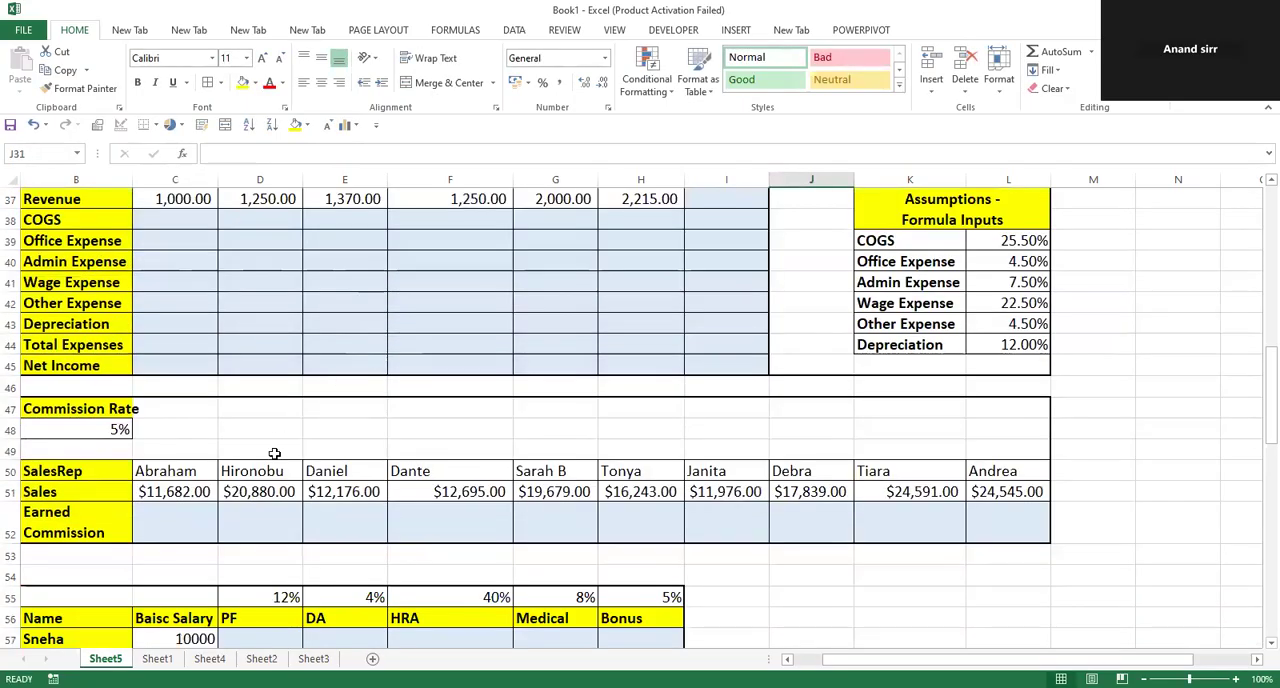
click(186, 513)
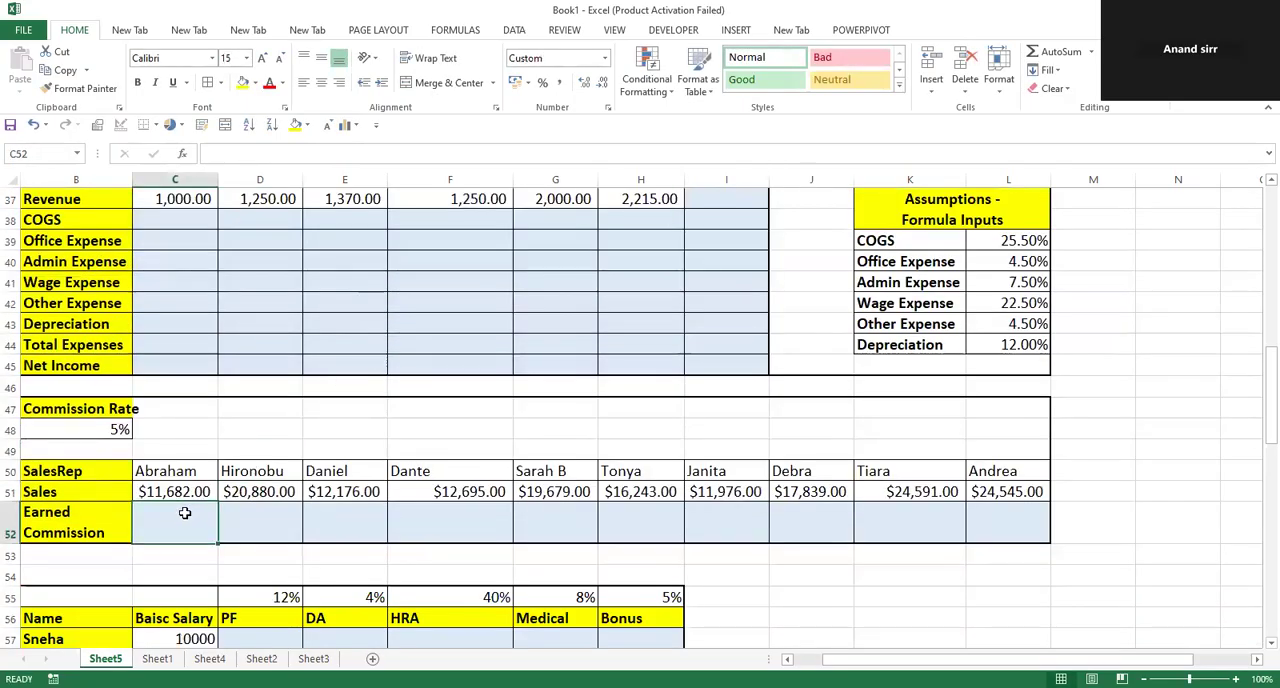
drag(163, 486, 1063, 514)
click(202, 520)
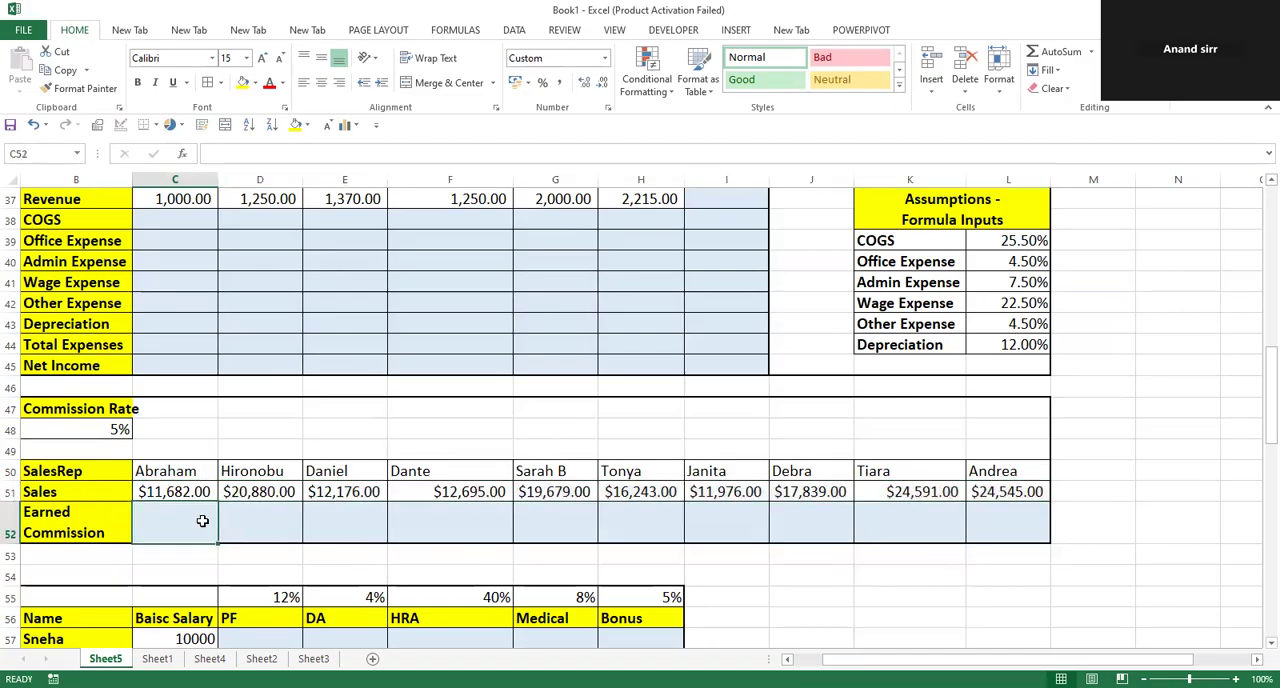
text(=)
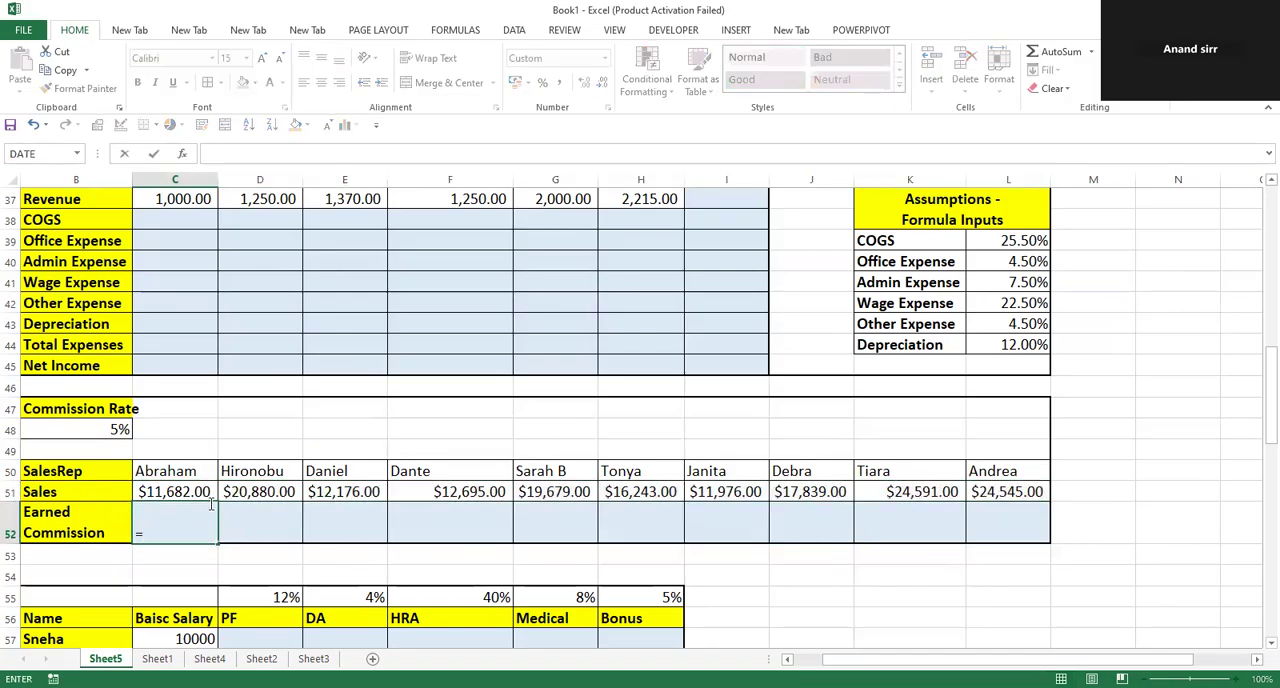
click(203, 492)
text(*)
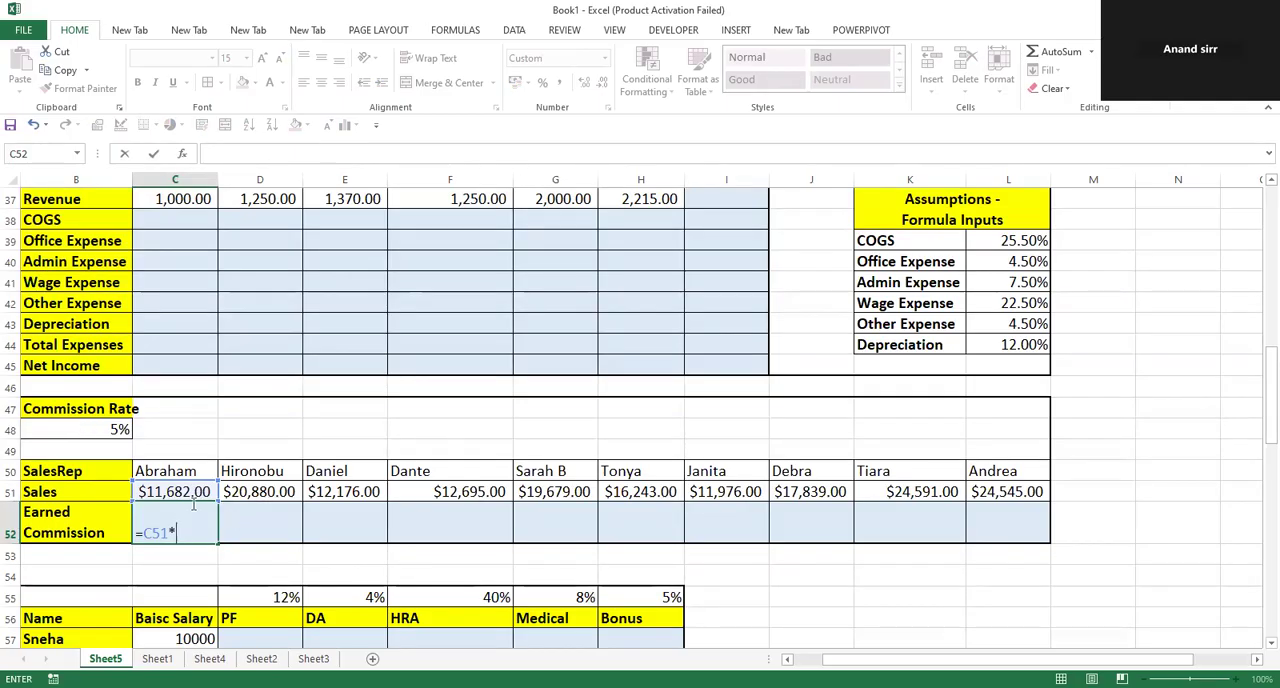
click(112, 430)
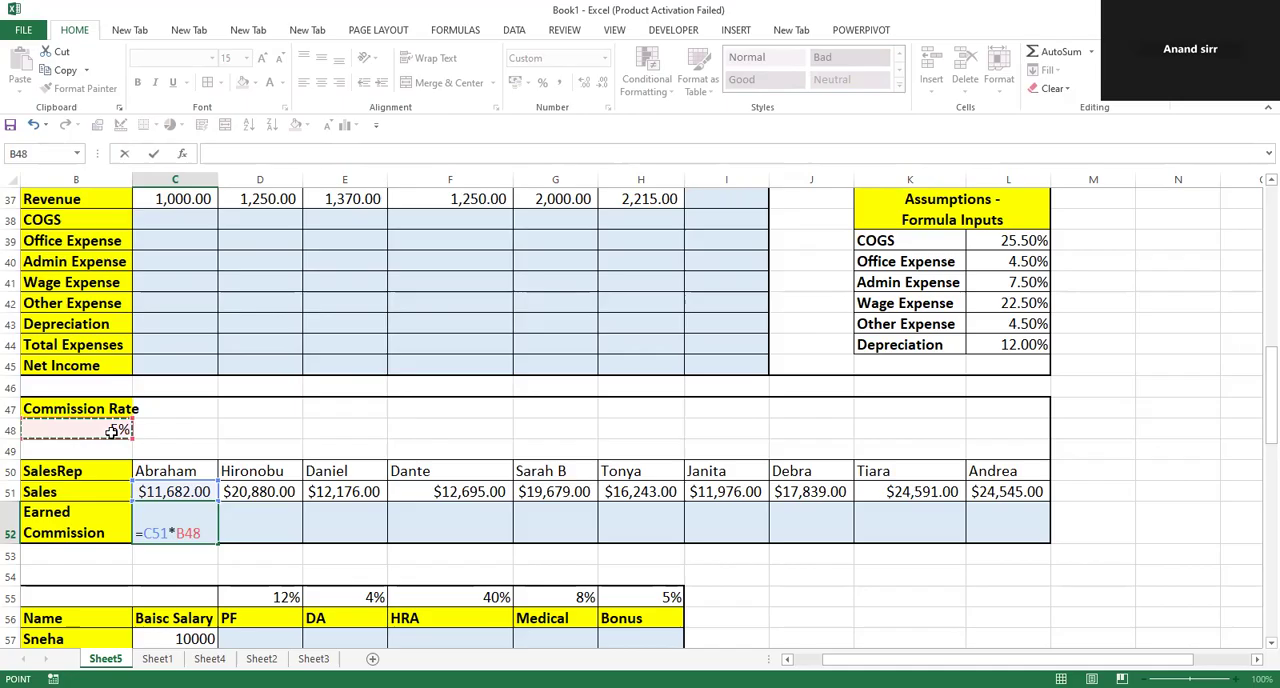
key(F4)
key(Return)
drag(180, 531, 996, 538)
key(ctrl+r)
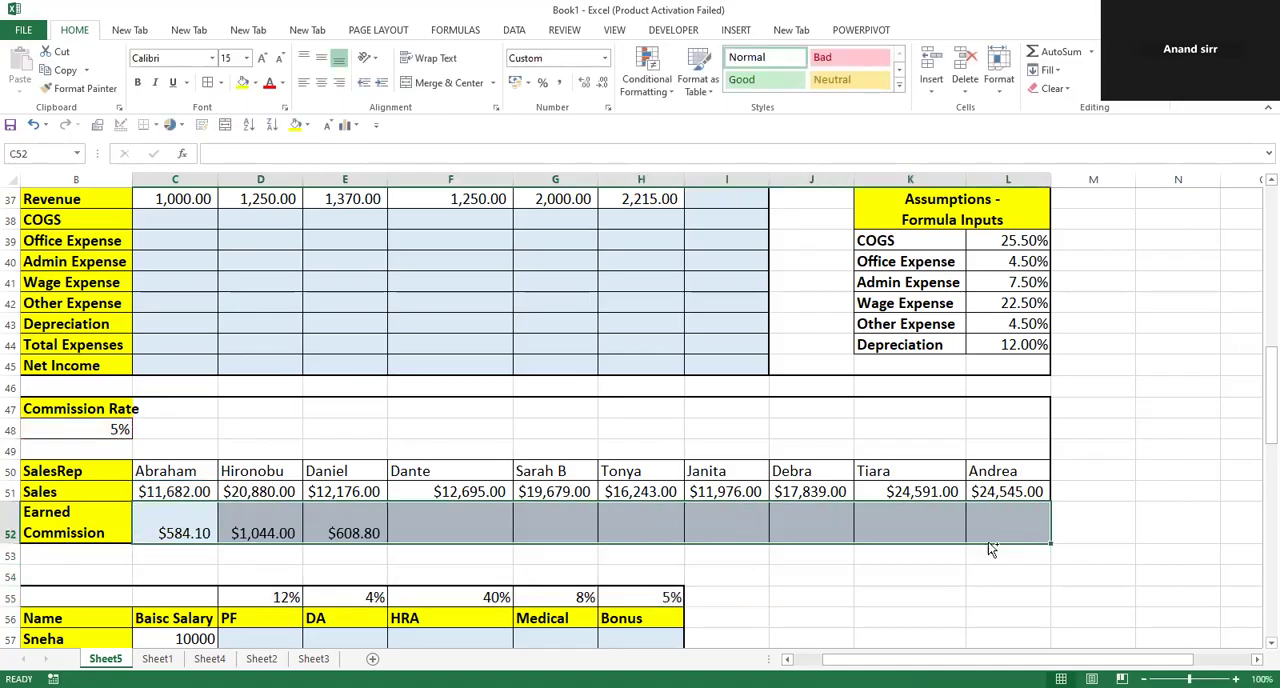
Inspect the copied Earned Commission formulas in D52 and F52 for their sales and commission rate references.
click(286, 526)
double_click(286, 526)
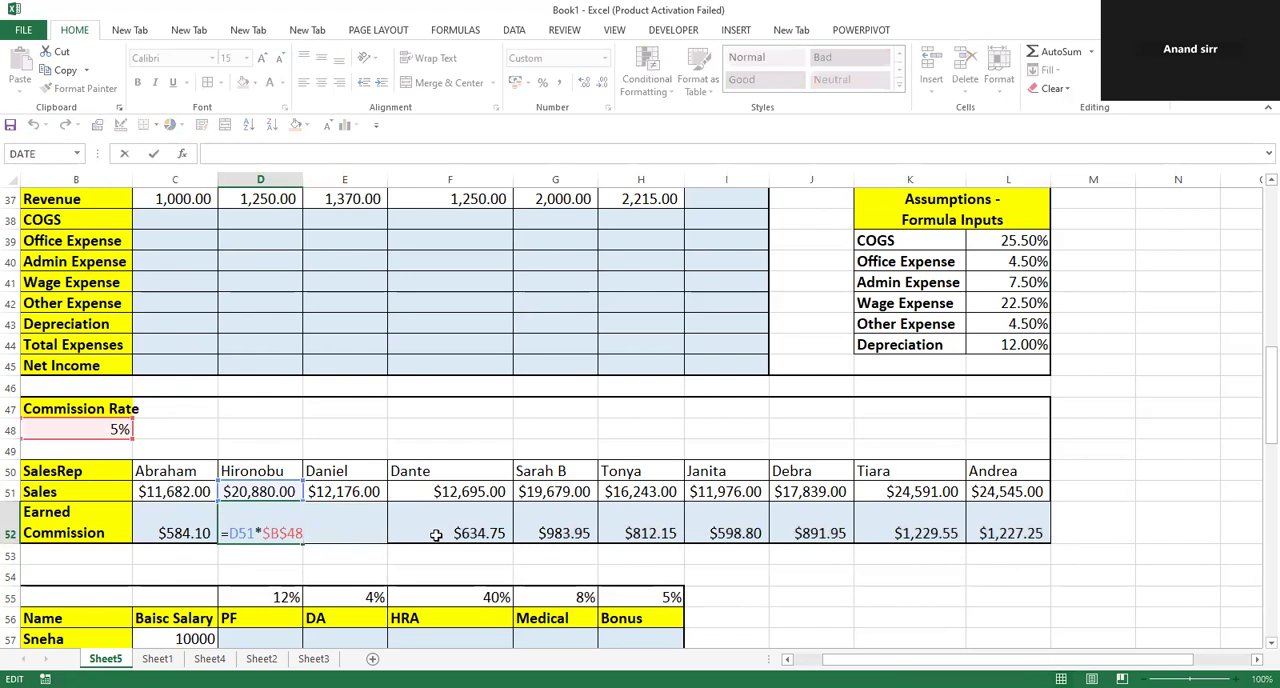
click(500, 531)
double_click(503, 531)
click(745, 566)
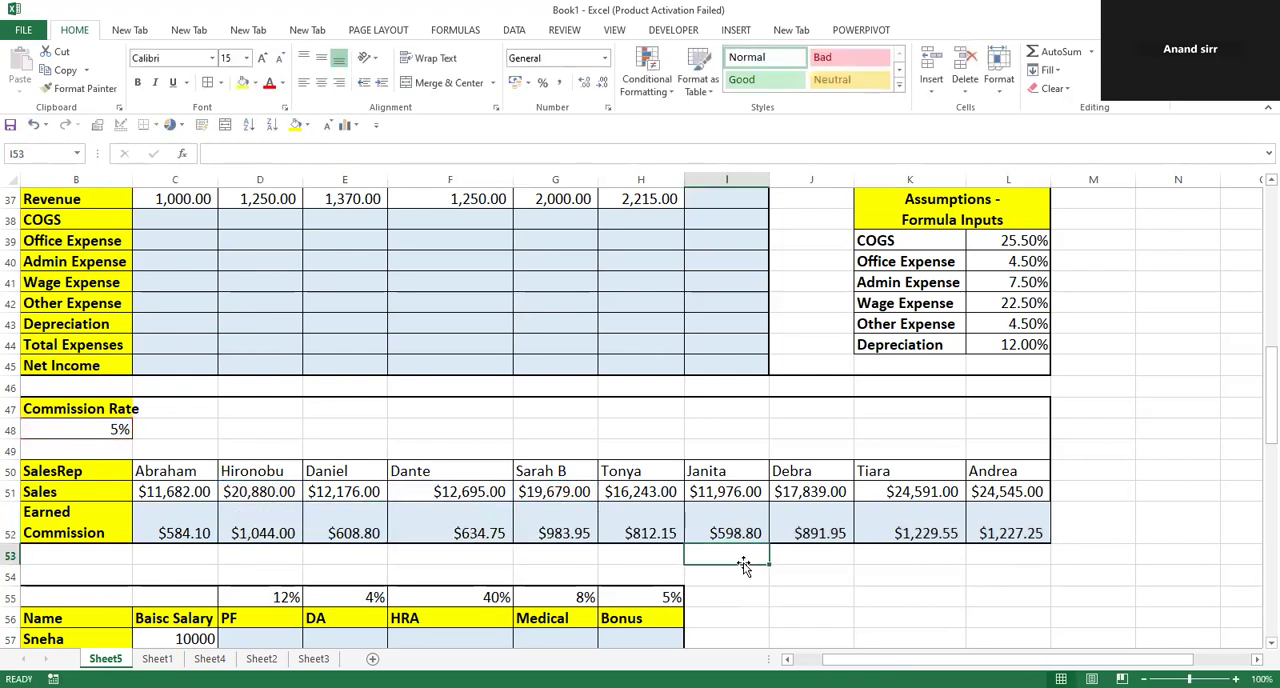